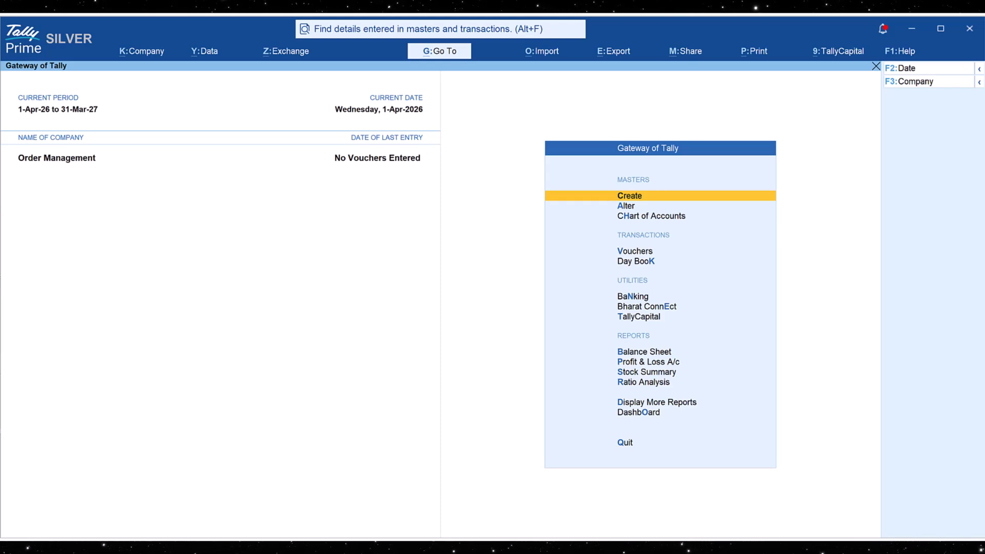
Display all company features by setting Show more features and Show all features to Yes, and leave without saving.
{"action": "key", "text": "F11"}
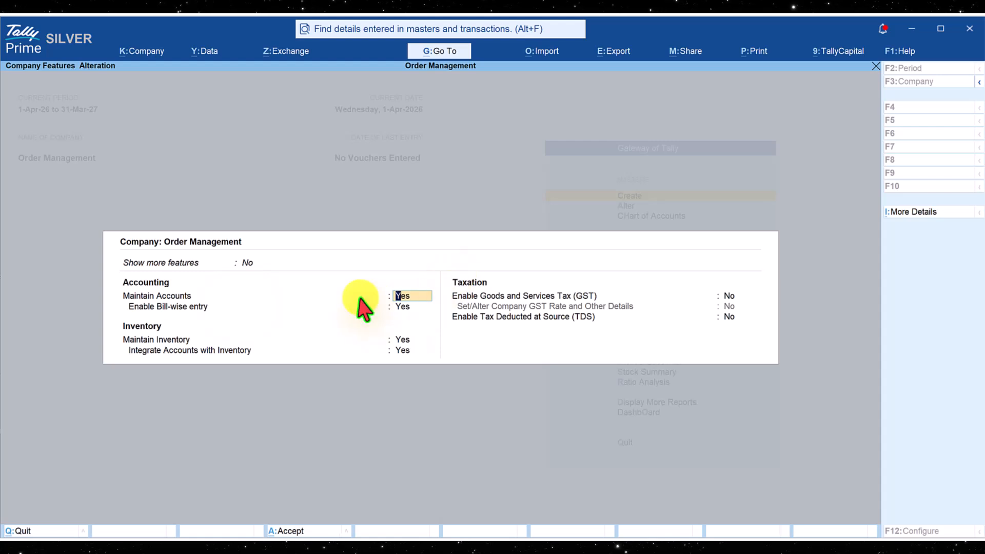
{"action": "key", "text": "Up"}
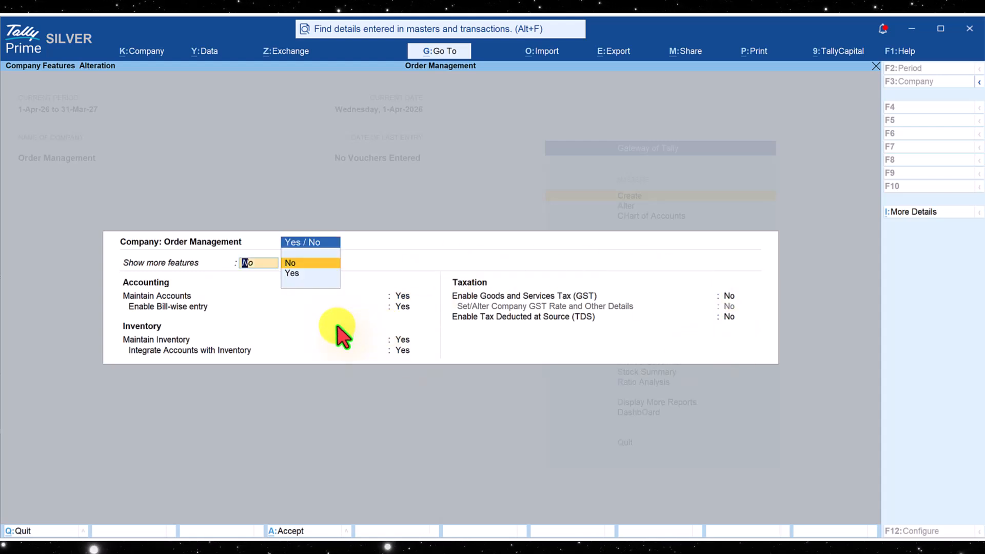
{"action": "key", "text": "Down"}
{"action": "key", "text": "Return"}
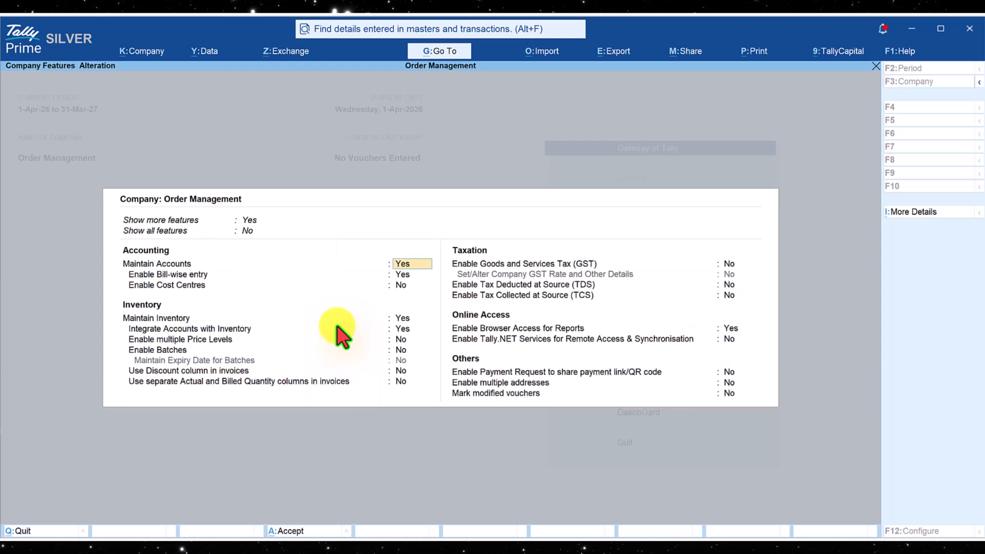
{"action": "key", "text": "Up"}
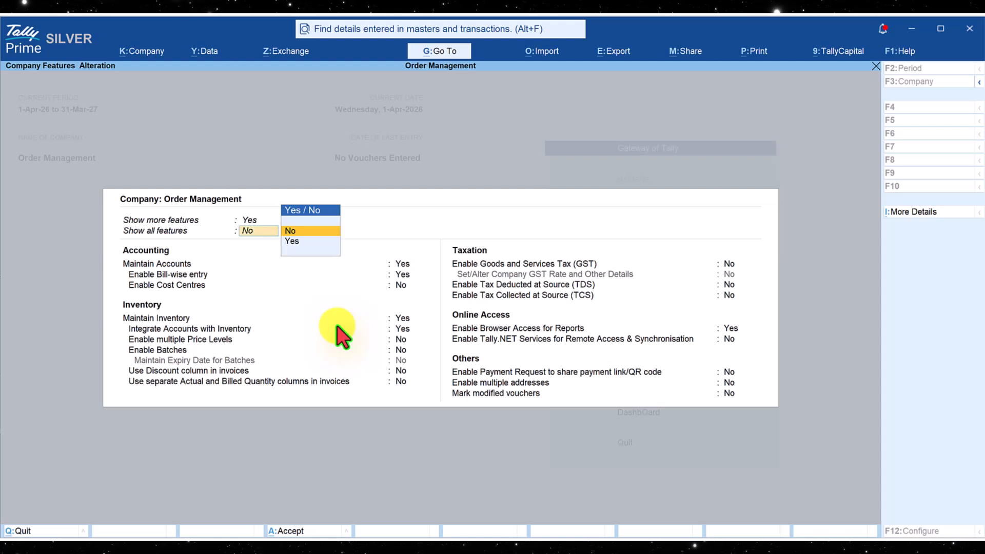
{"action": "key", "text": "Down"}
{"action": "key", "text": "Return"}
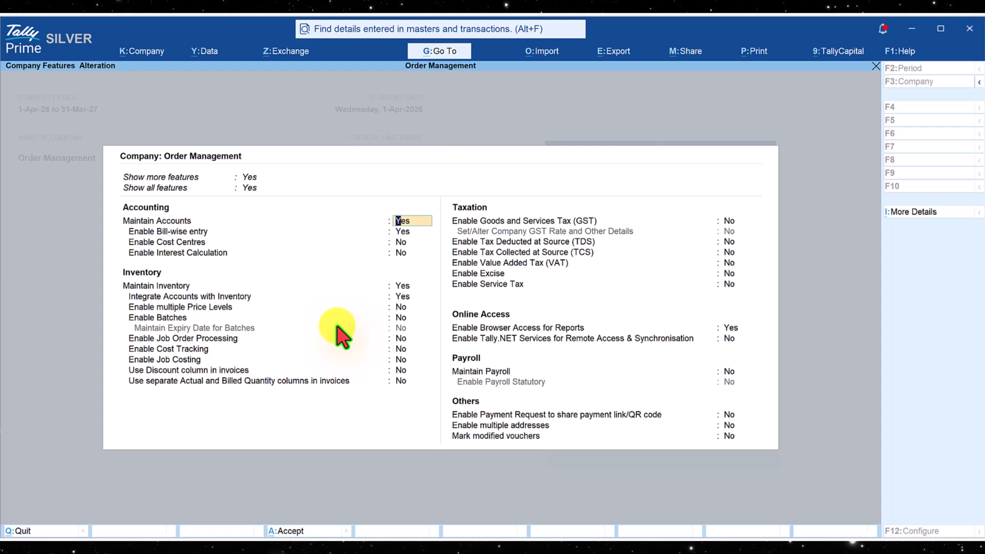
{"action": "key", "text": "Escape"}
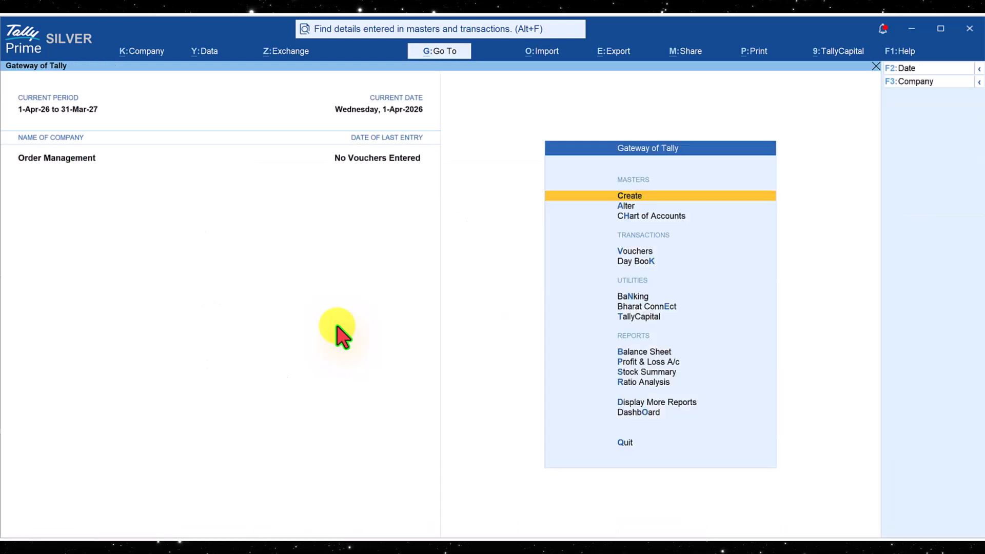
View the expanded list of master types available for creation, and return to the Gateway of Tally.
{"action": "left_click", "coordinate": [632, 195]}
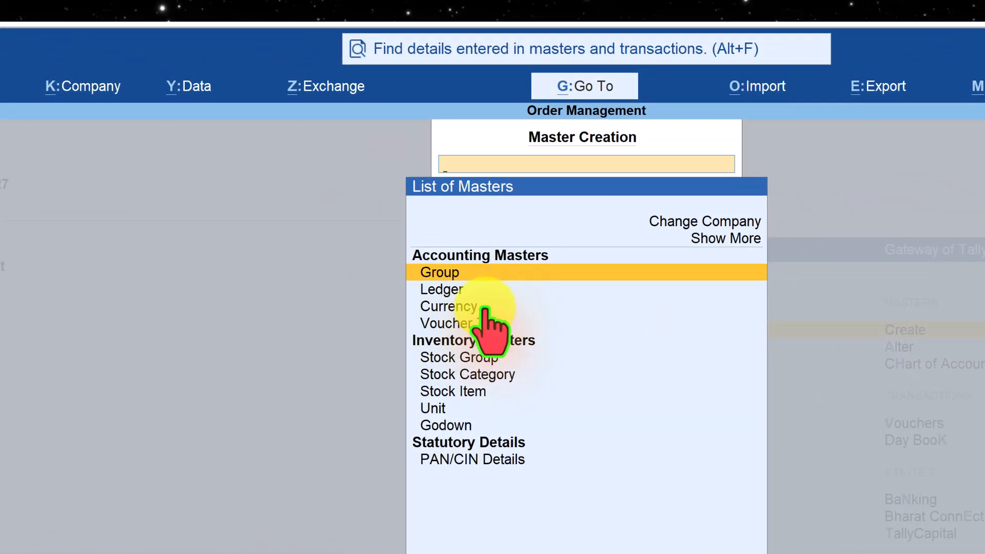
{"action": "left_click", "coordinate": [728, 232]}
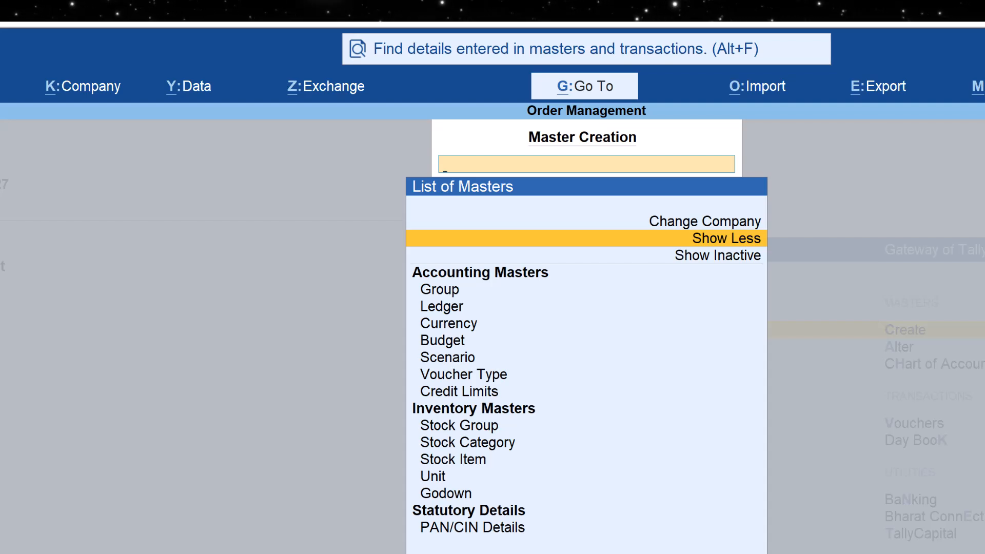
{"action": "key", "text": "Escape"}
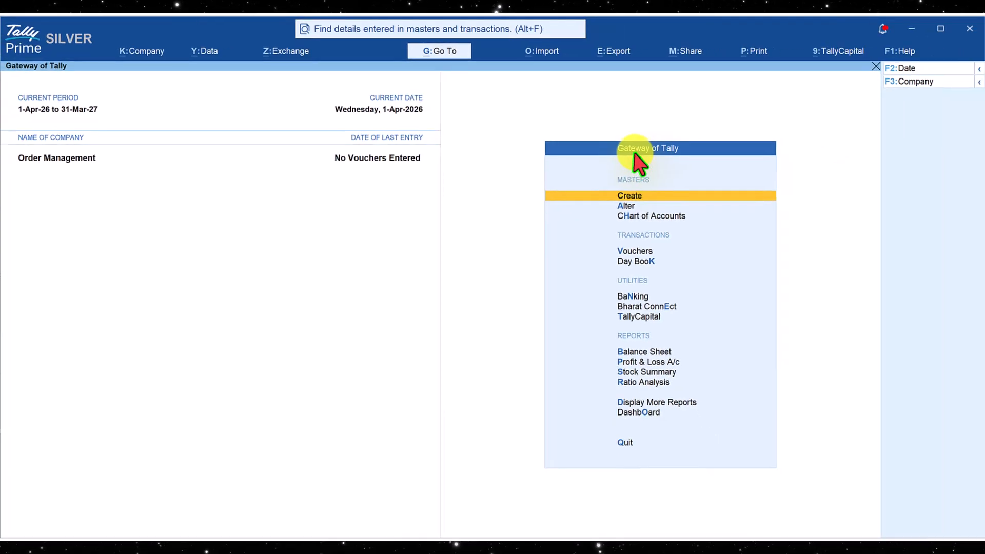
Activate the inactive Purchase Order voucher type and open a new purchase order voucher.
{"action": "left_click", "coordinate": [623, 251]}
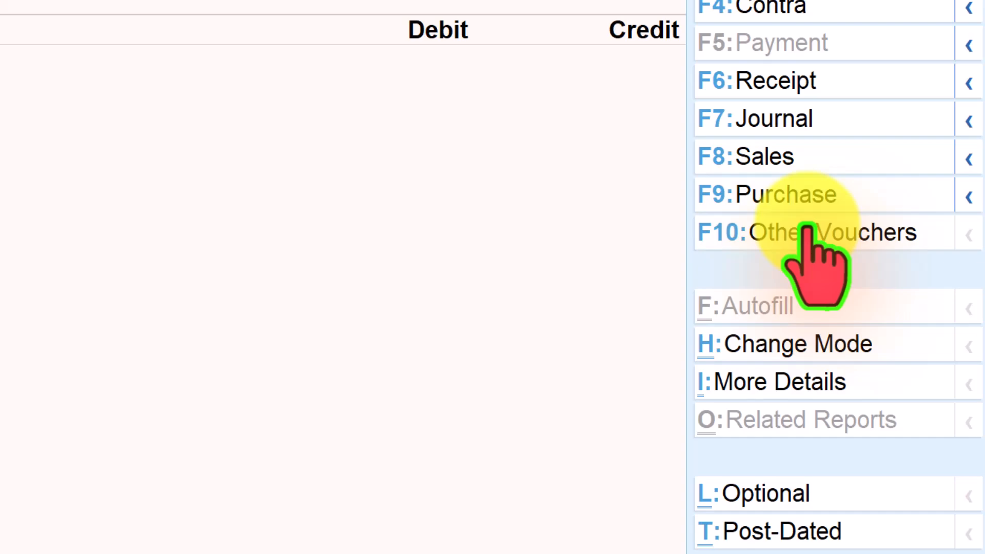
{"action": "left_click", "coordinate": [809, 231]}
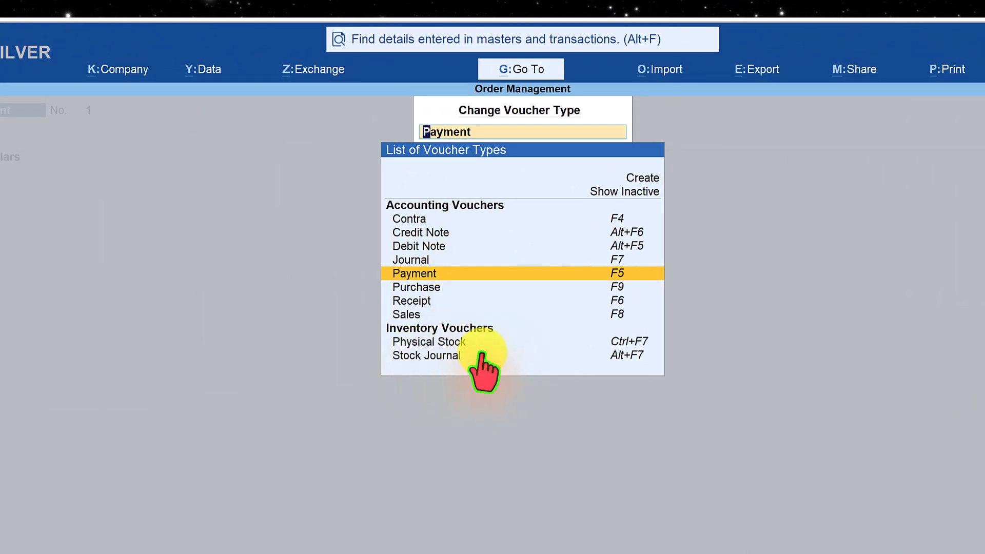
{"action": "left_click", "coordinate": [627, 191]}
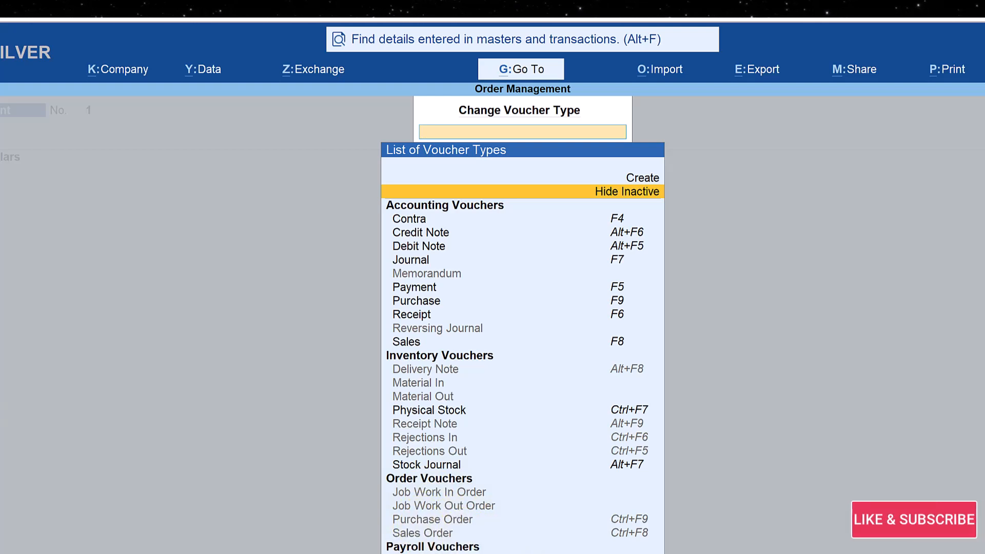
{"action": "left_click", "coordinate": [444, 518]}
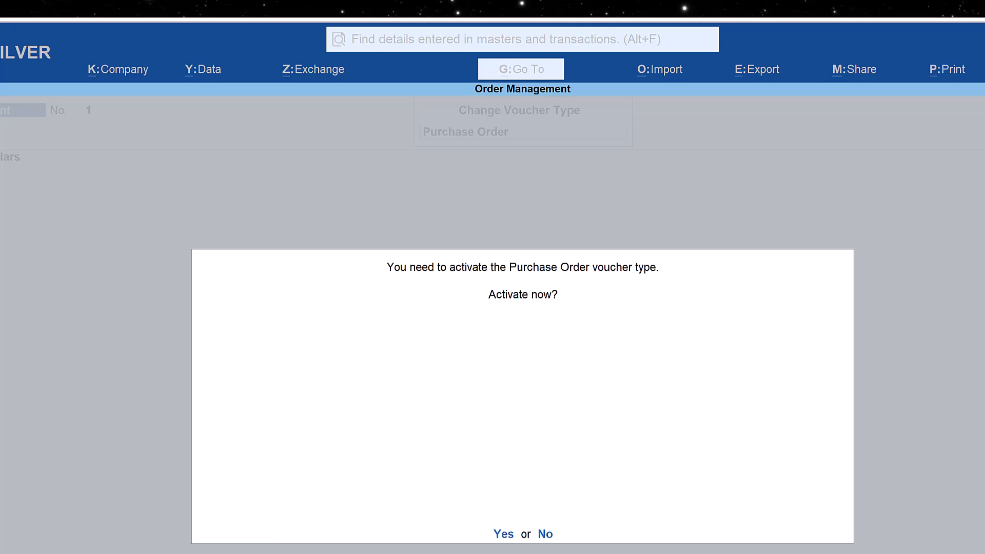
{"action": "key", "text": "y"}
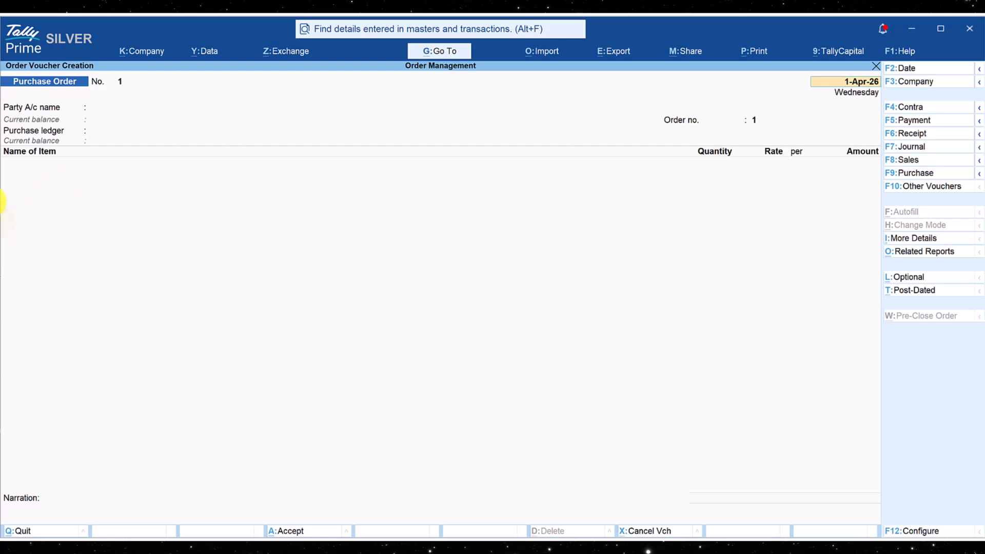
Inspect the Receipt Note voucher type's activation setting in master alteration, and return to the purchase order without changes.
{"action": "left_click", "coordinate": [441, 50]}
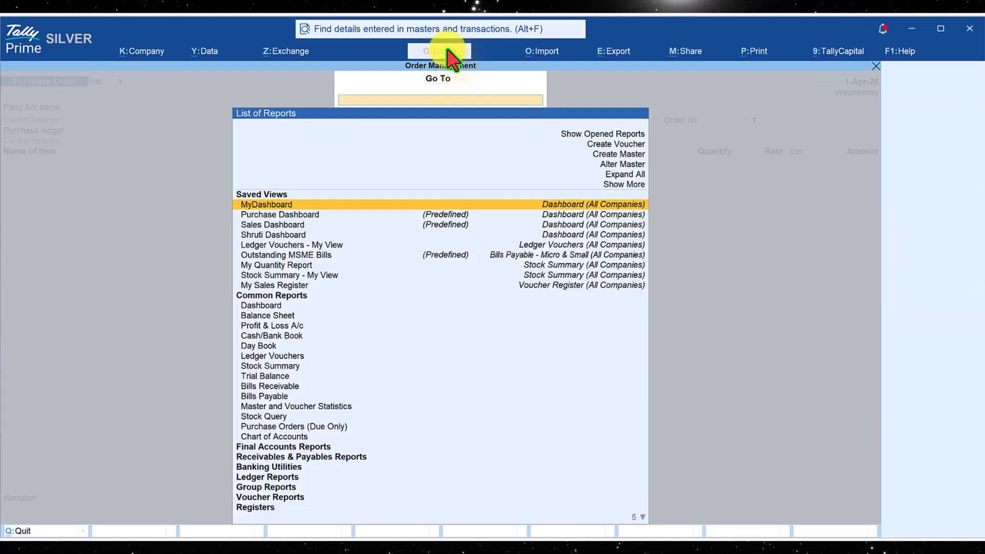
{"action": "left_click", "coordinate": [631, 164]}
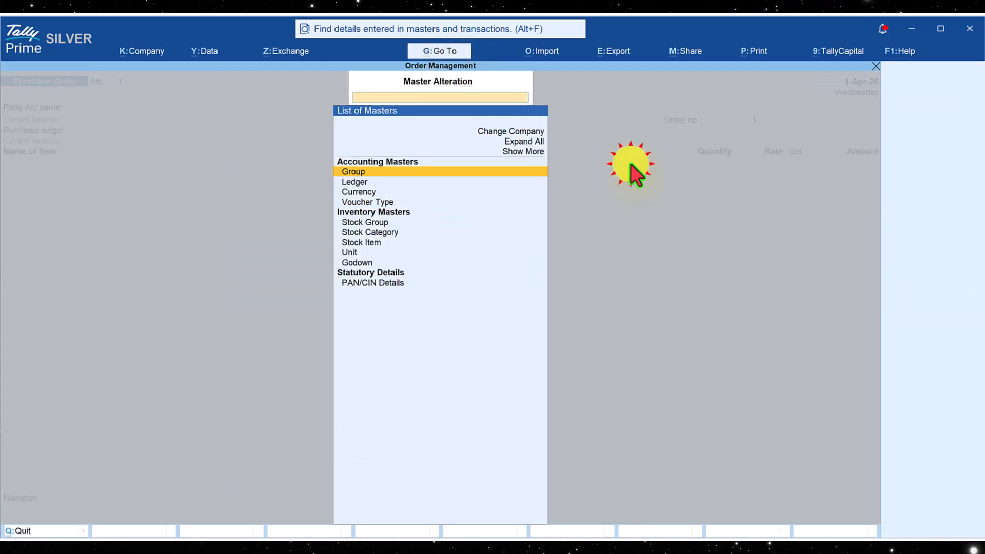
{"action": "left_click", "coordinate": [386, 202]}
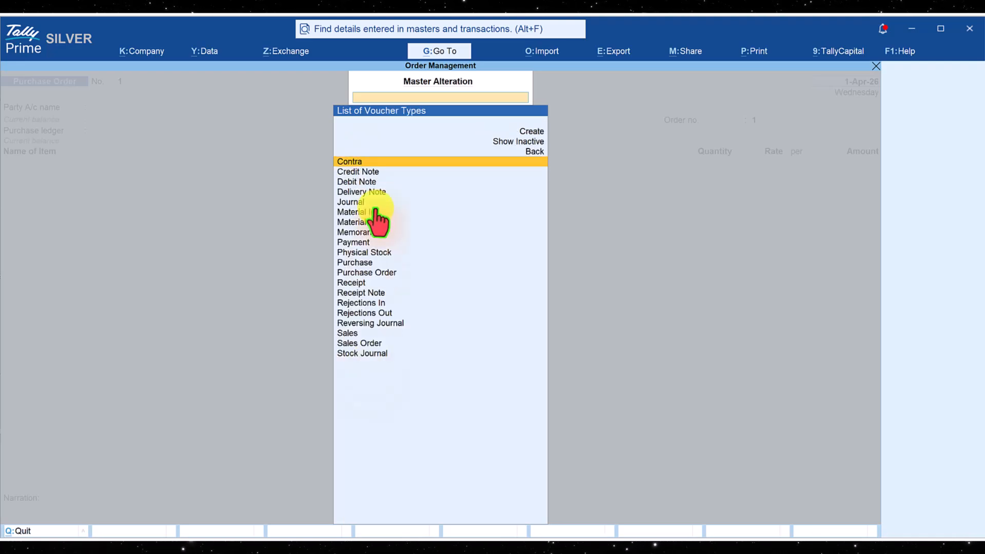
{"action": "left_click", "coordinate": [375, 193]}
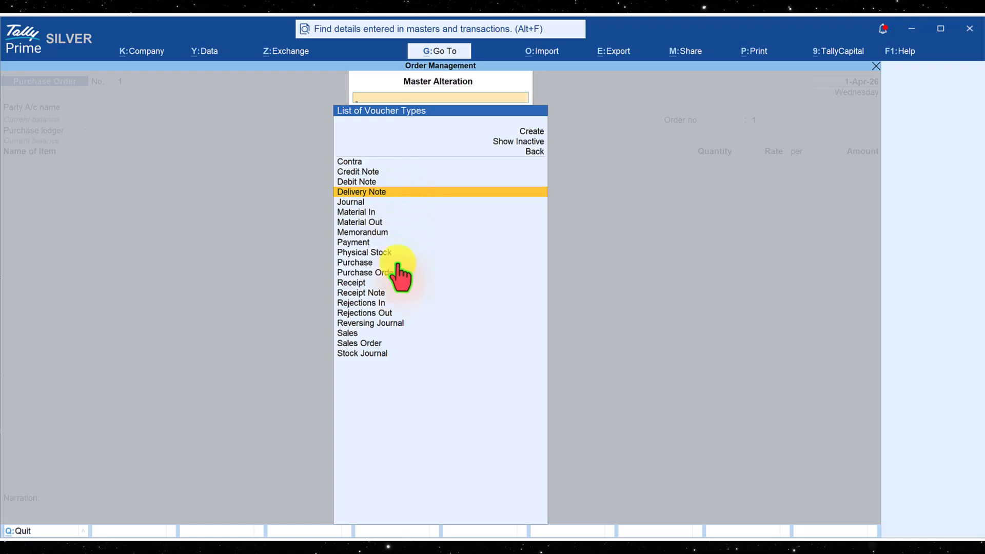
{"action": "left_click", "coordinate": [377, 293]}
{"action": "left_click", "coordinate": [379, 295]}
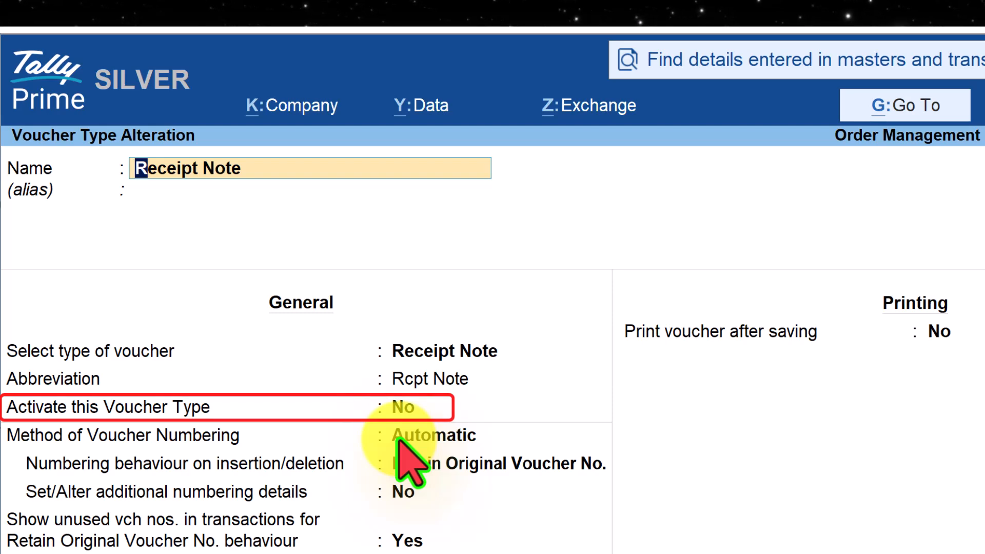
{"action": "key", "text": "Escape"}
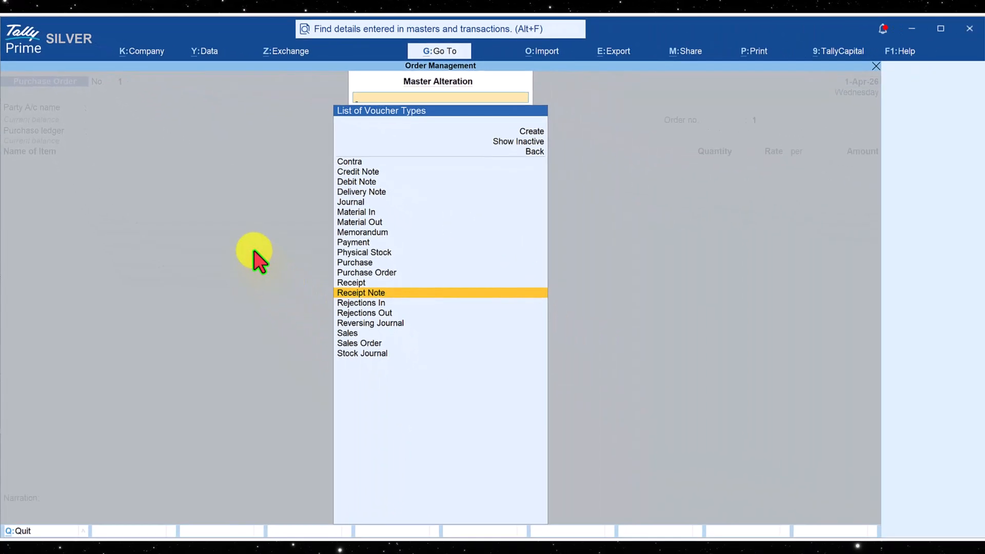
{"action": "key", "text": "Escape"}
{"action": "key", "text": "Escape"}
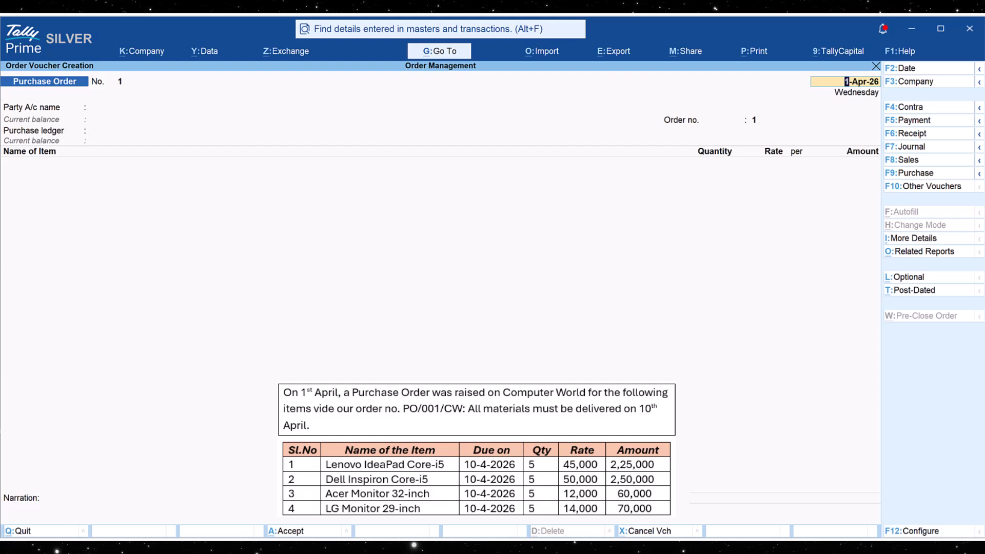
Keep the 1-Apr-26 date, set the party to Computer World, enter the supplier order number, and choose the Purchases ledger.
{"action": "key", "text": "Return"}
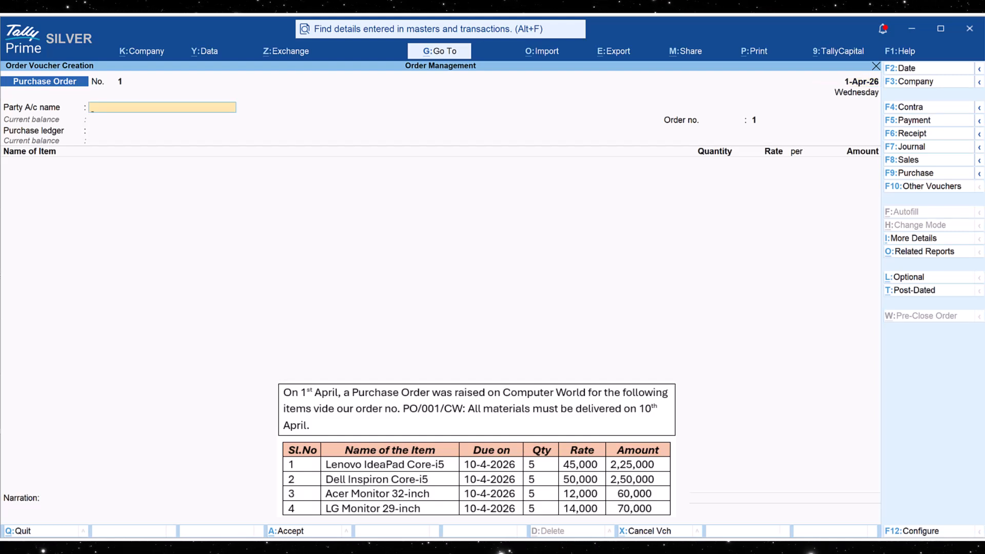
{"action": "type", "text": "Com"}
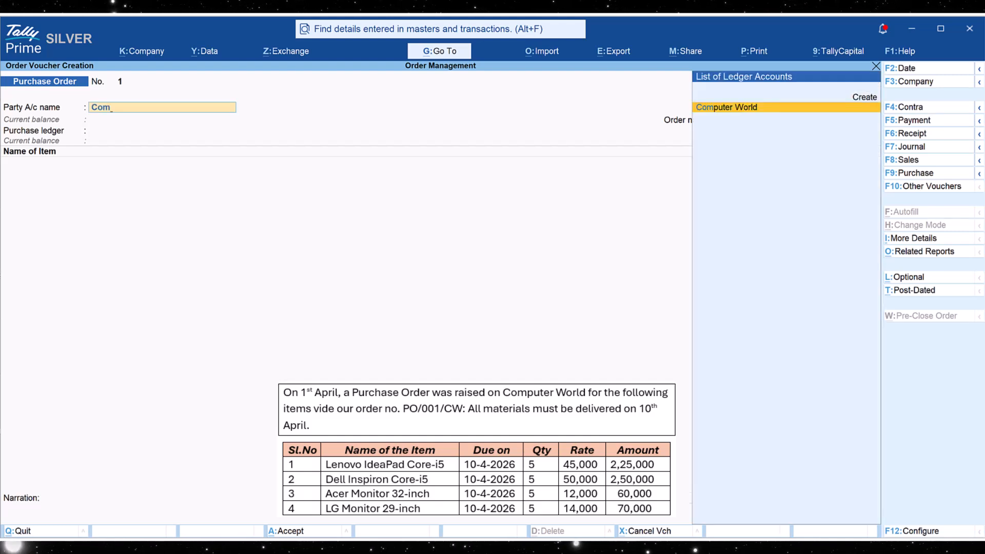
{"action": "key", "text": "Return"}
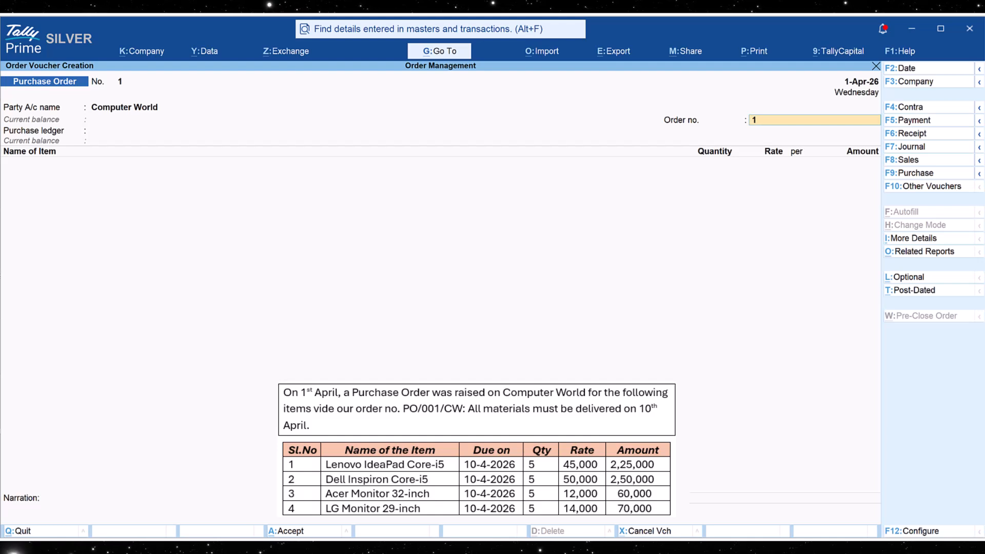
{"action": "type", "text": "PO/00"}
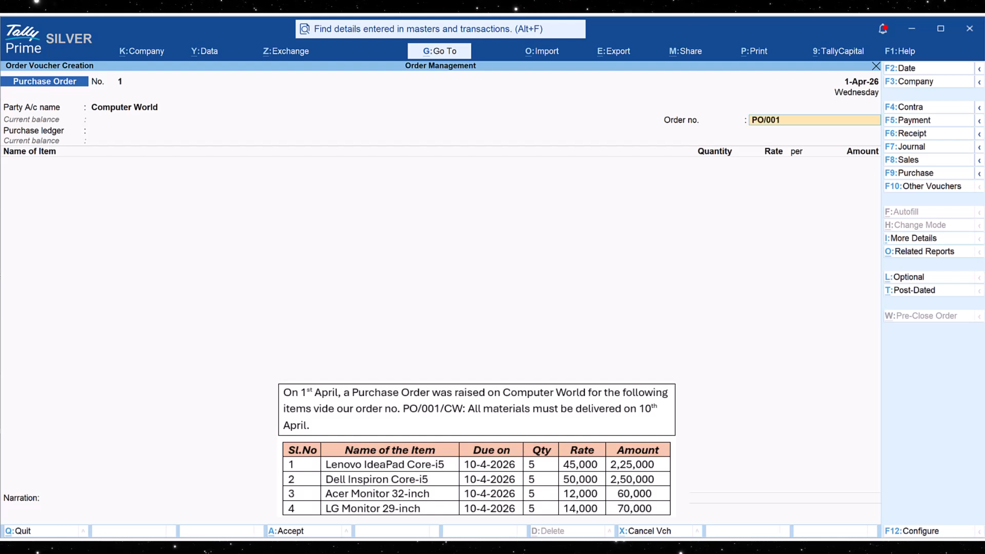
{"action": "type", "text": "1/C"}
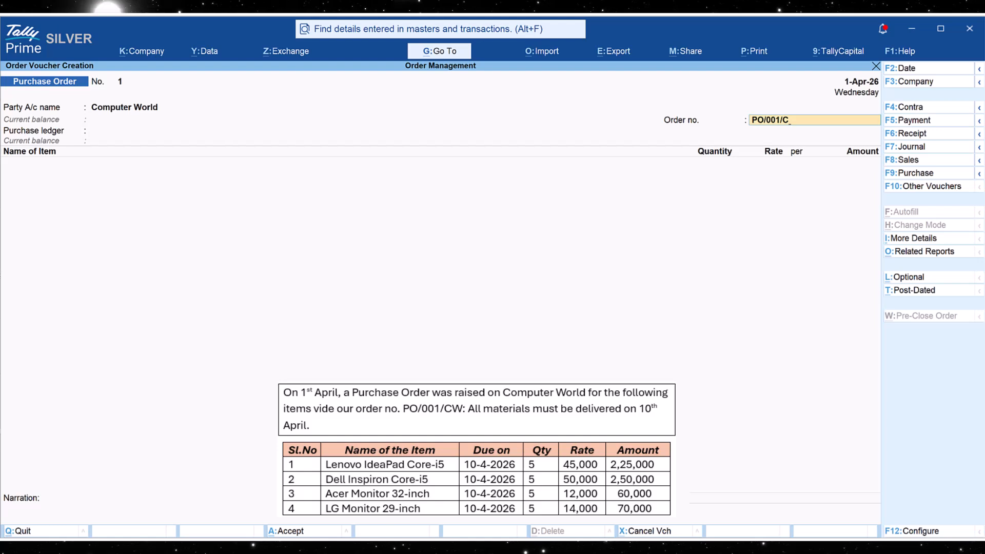
{"action": "type", "text": "W"}
{"action": "key", "text": "Return"}
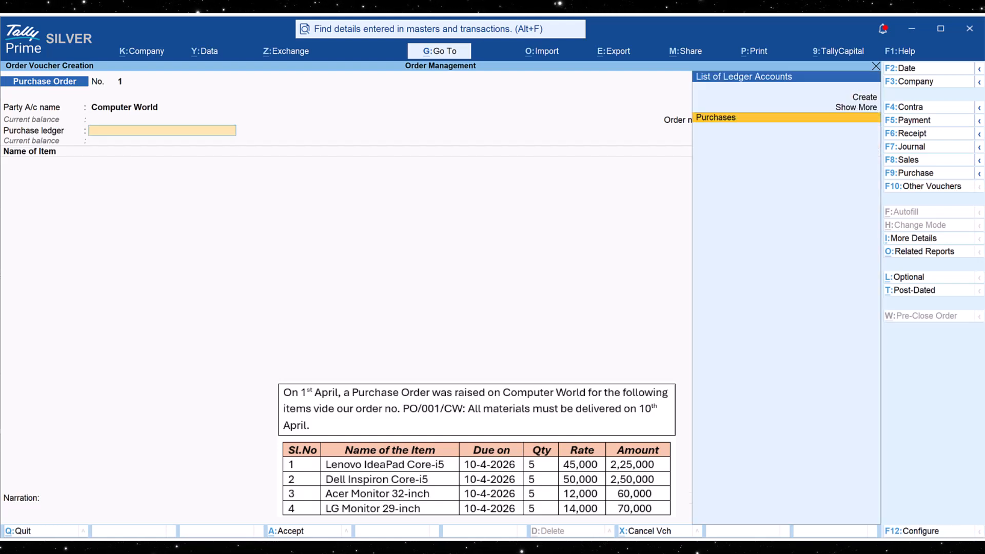
{"action": "key", "text": "Return"}
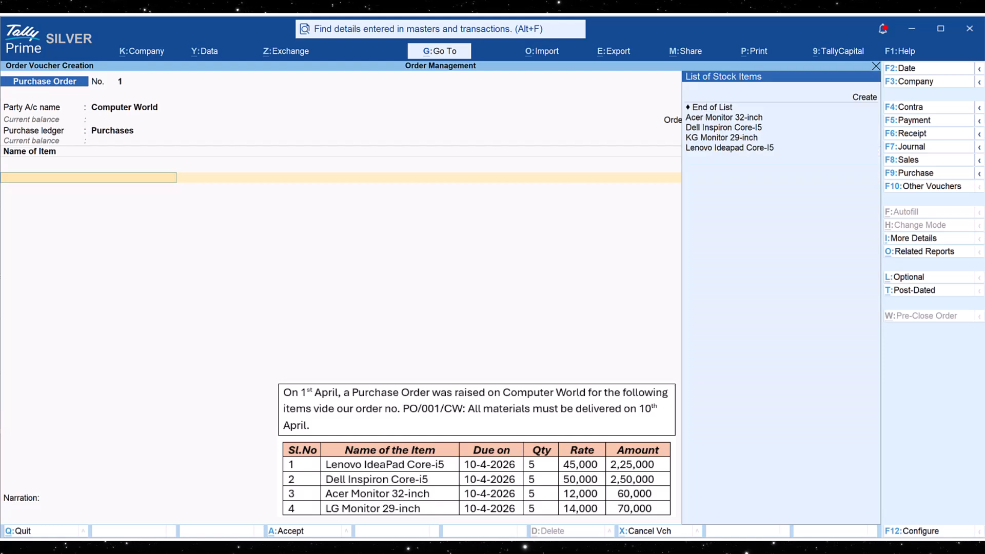
Add the stock item Lenovo Ideapad Core-I5 as the first line of the purchase order.
{"action": "key", "text": "Down"}
{"action": "key", "text": "Down"}
{"action": "key", "text": "Down"}
{"action": "key", "text": "Down"}
{"action": "key", "text": "Down"}
{"action": "key", "text": "Down"}
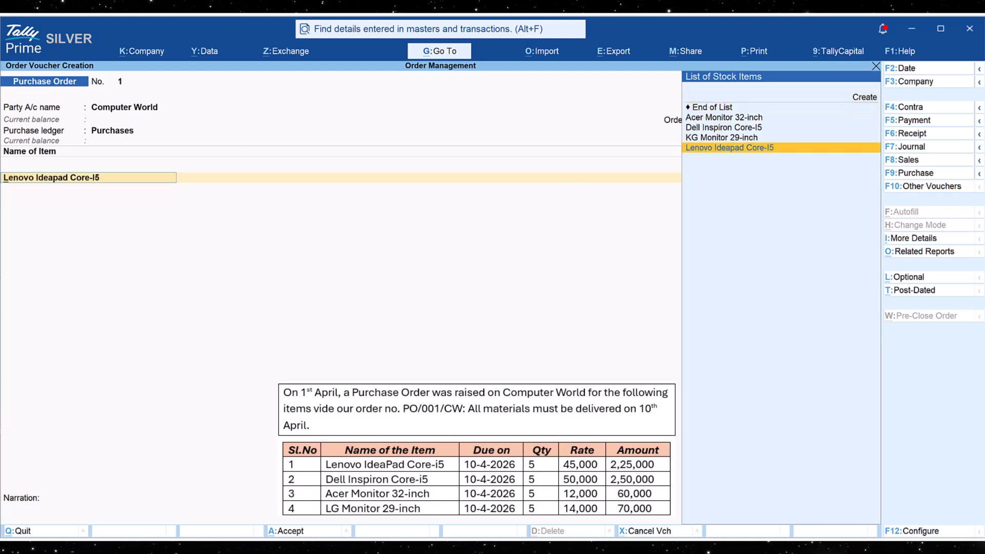
{"action": "key", "text": "Return"}
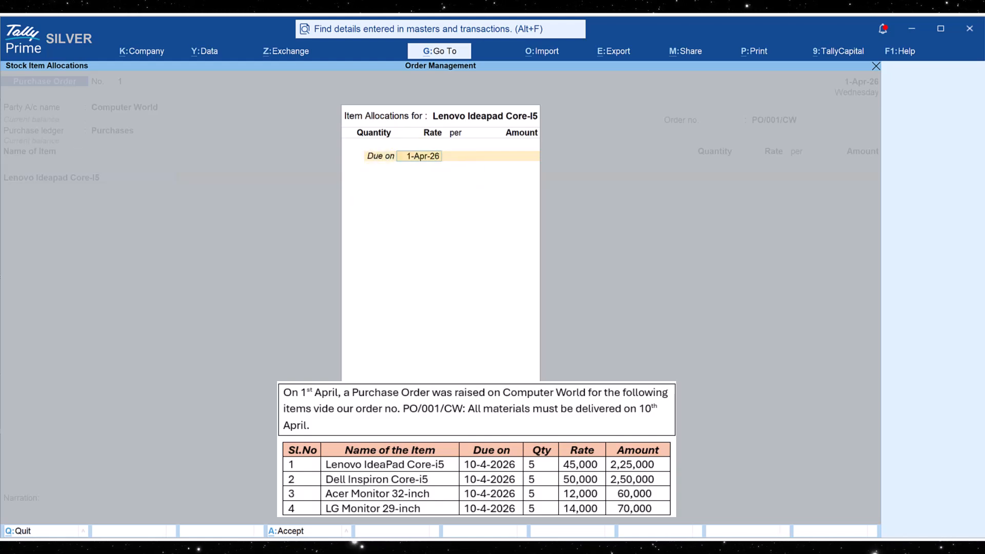
Allocate 5 Nos of the Lenovo Ideapad Core-I5 due on 10-Apr-26 at a rate of 45,000.
{"action": "type", "text": "10-apr"}
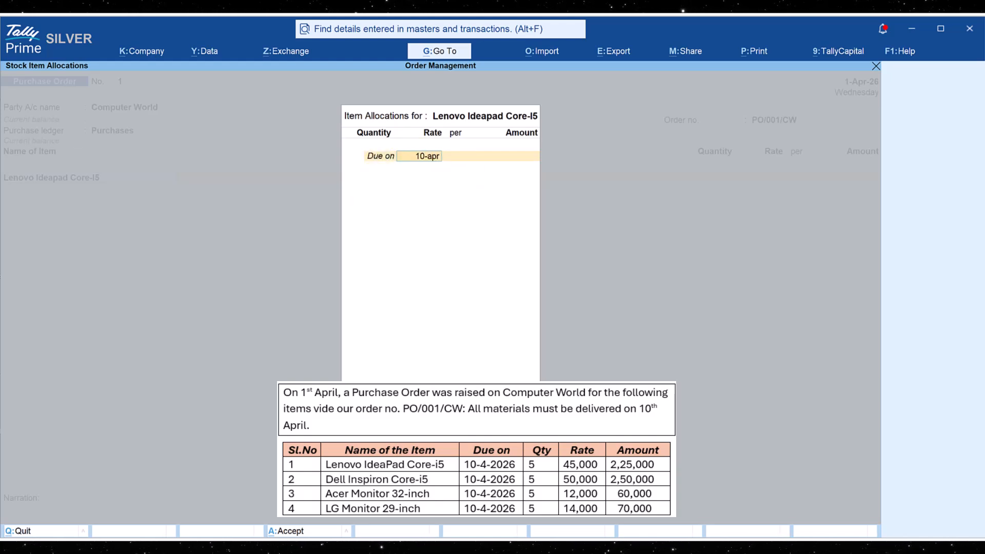
{"action": "key", "text": "Return"}
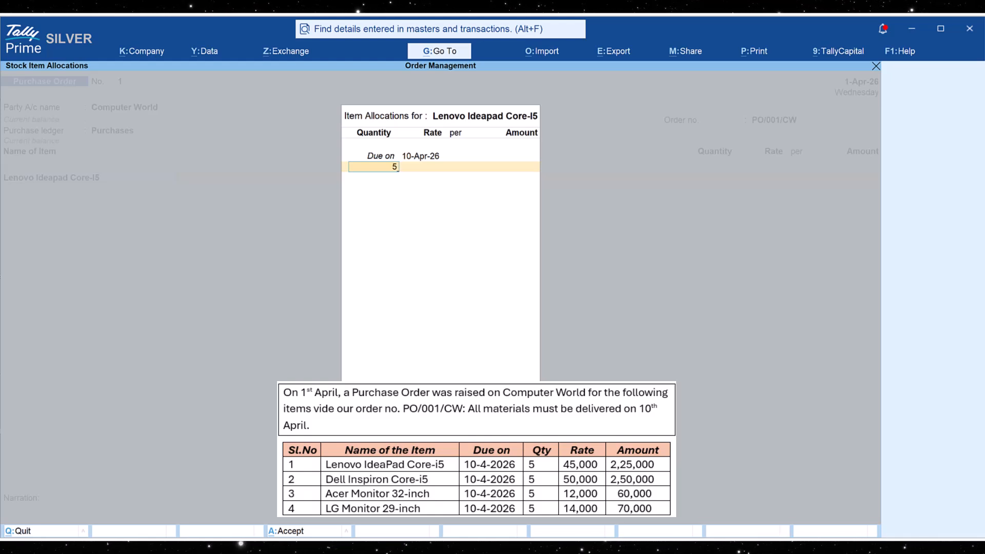
{"action": "key", "text": "Return"}
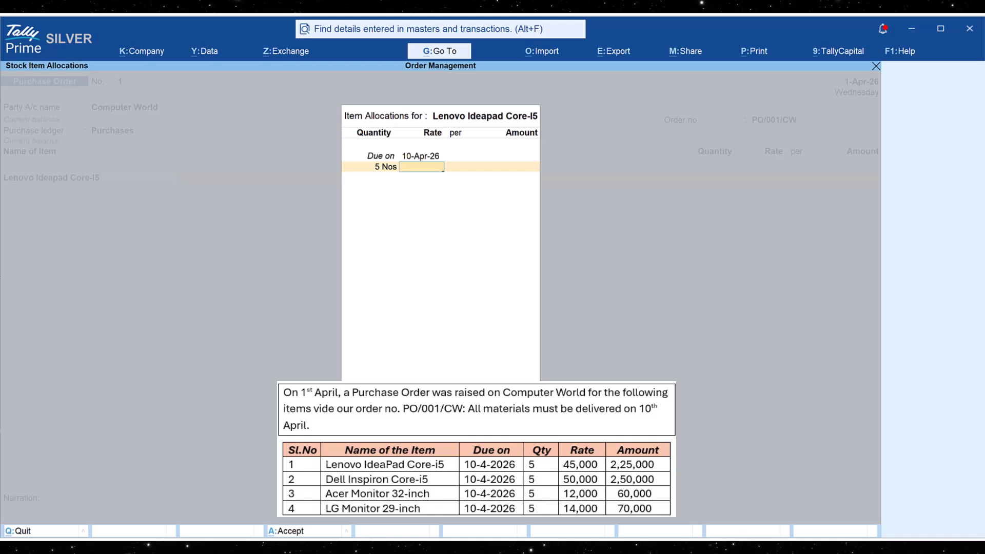
{"action": "type", "text": "45,000"}
{"action": "key", "text": "Return"}
{"action": "key", "text": "Return"}
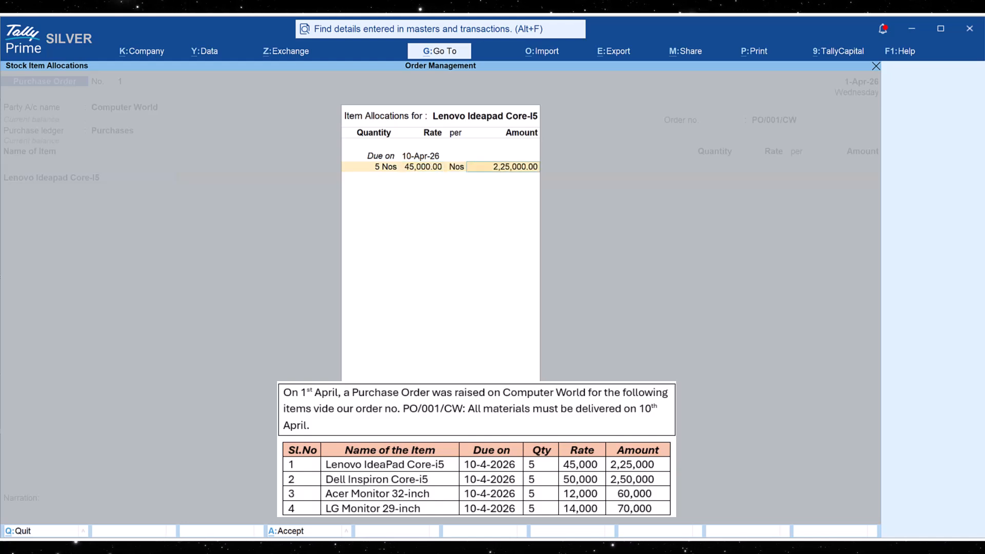
{"action": "key", "text": "Return"}
{"action": "key", "text": "Return"}
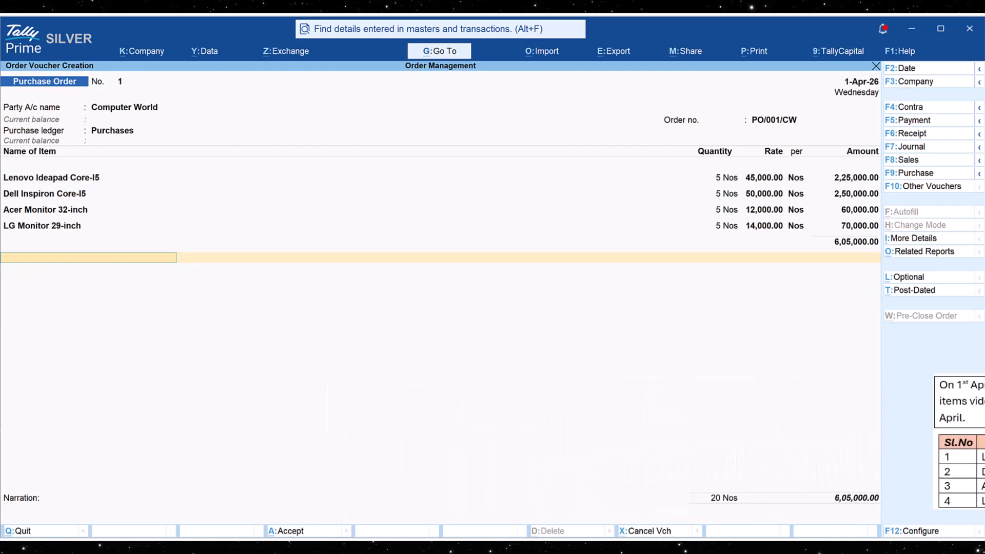
Save the Computer World purchase order and start a purchase voucher dated 10-Apr-26.
{"action": "key", "text": "ctrl+a"}
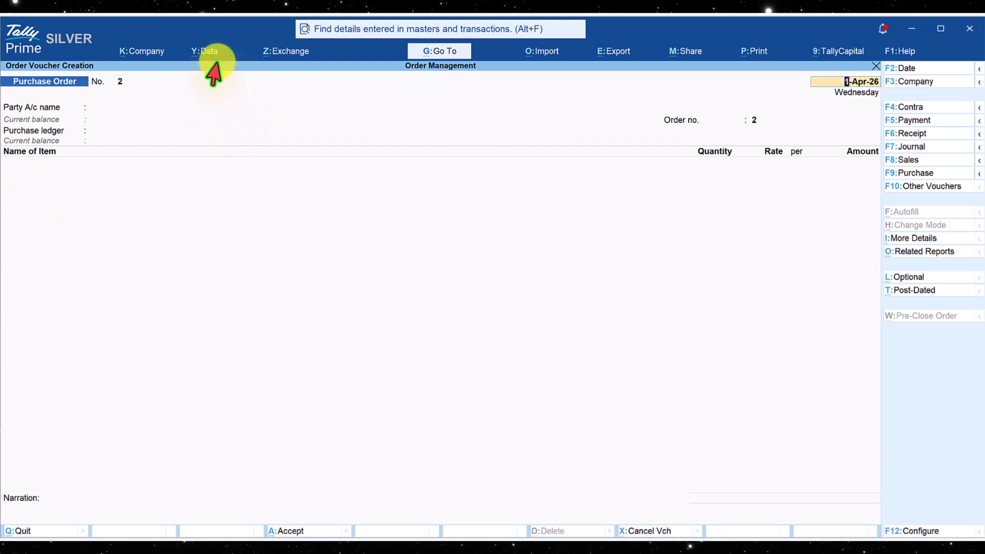
{"action": "left_click", "coordinate": [895, 173]}
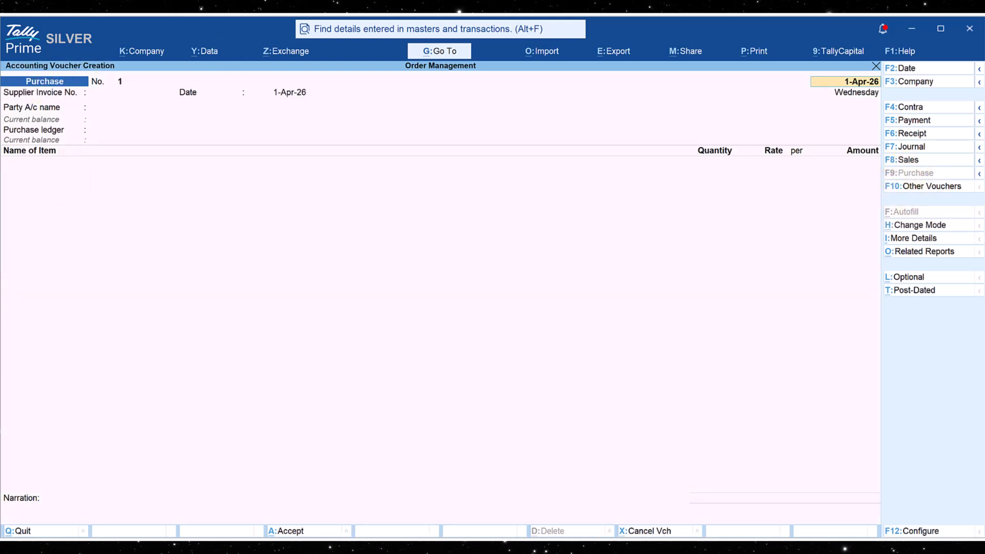
{"action": "type", "text": "10-"}
{"action": "key", "text": "Return"}
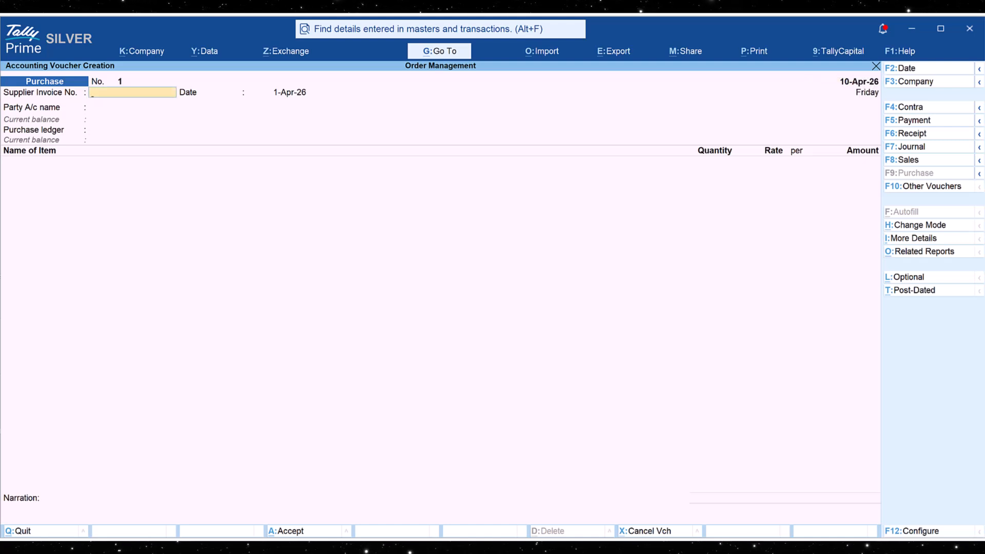
Enter the supplier invoice number with the date 10-Apr-26 and choose Computer World as the party.
{"action": "type", "text": "45"}
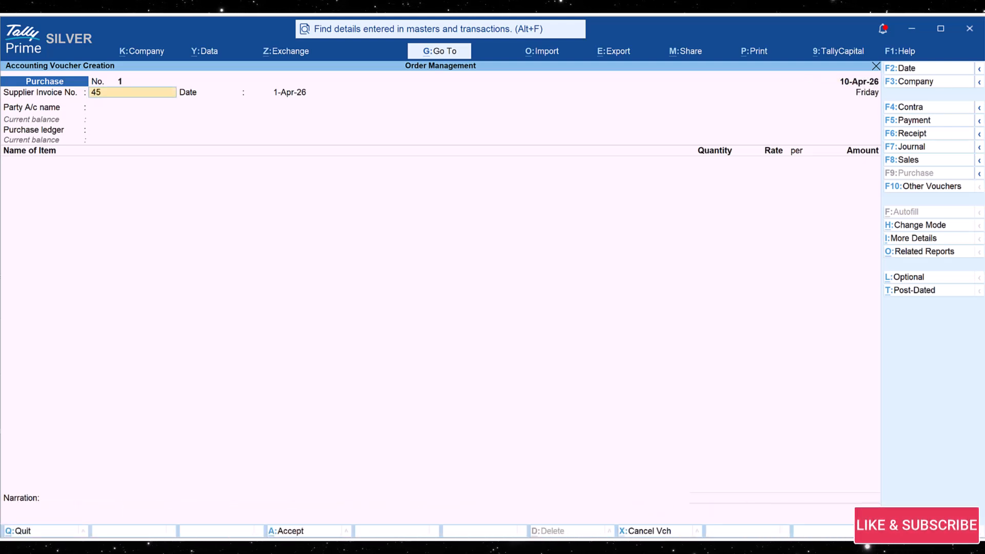
{"action": "type", "text": "7"}
{"action": "key", "text": "Return"}
{"action": "type", "text": "10-"}
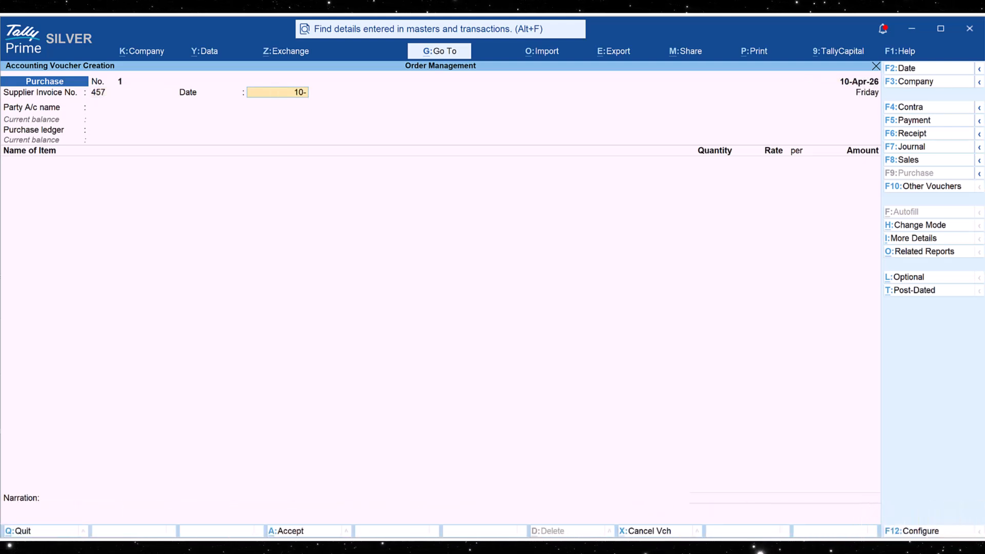
{"action": "key", "text": "Return"}
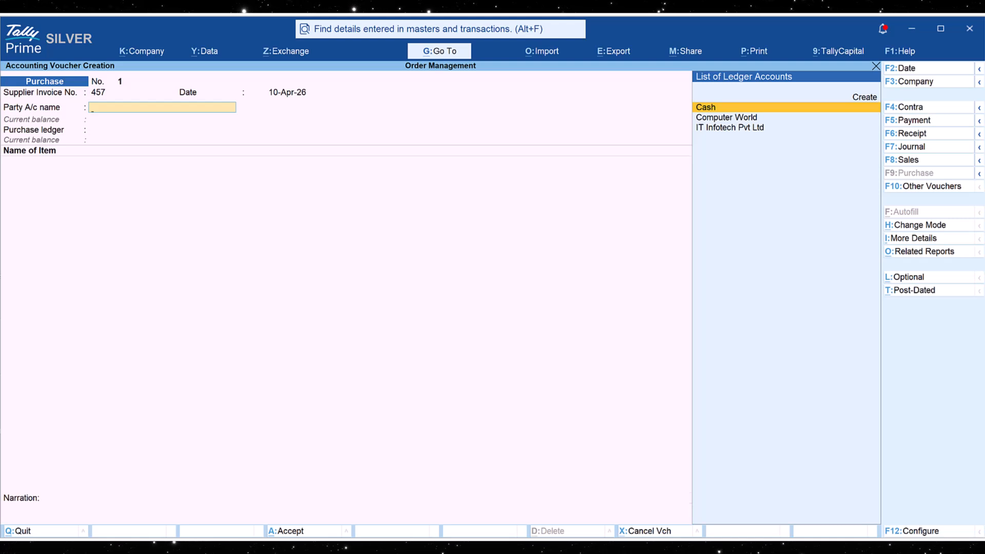
{"action": "key", "text": "Down"}
{"action": "key", "text": "Return"}
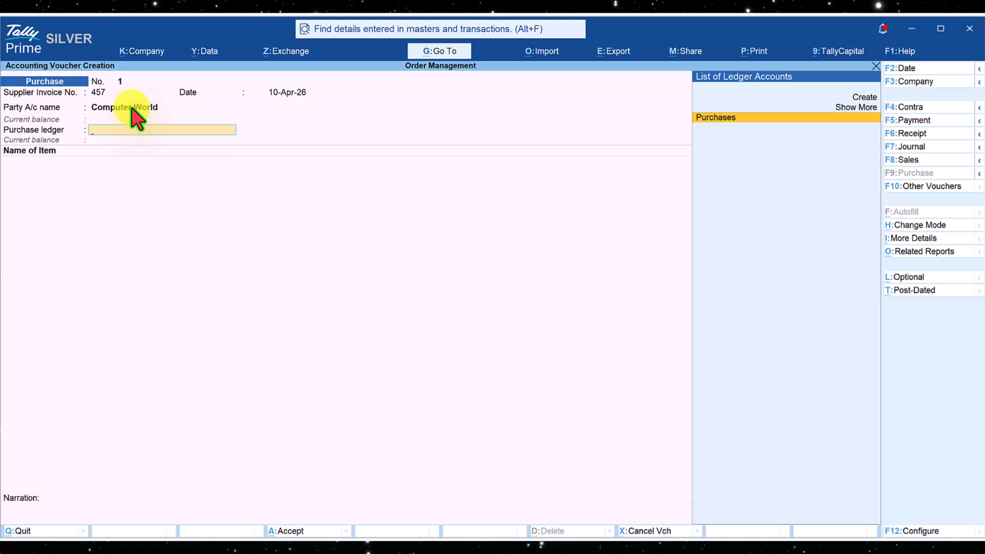
{"action": "key", "text": "BackSpace"}
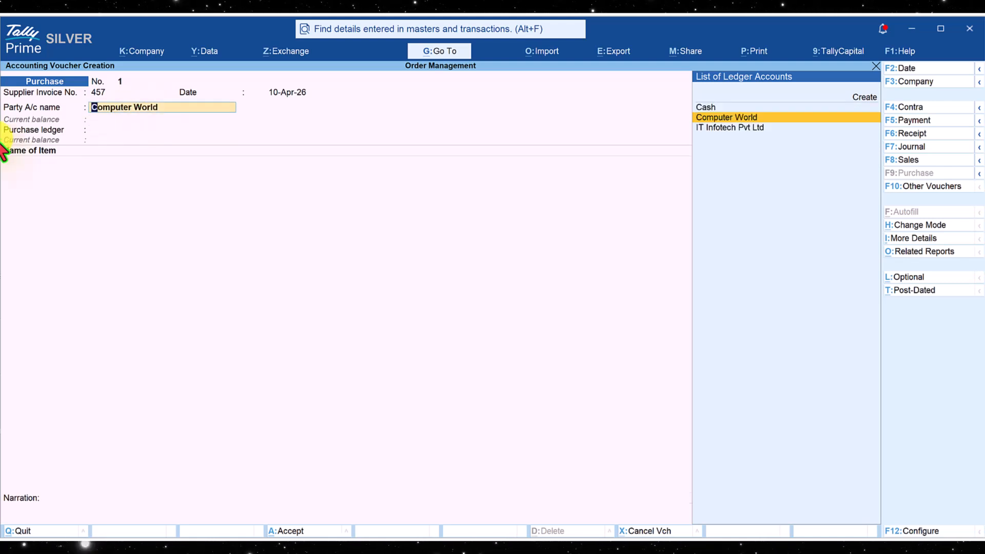
{"action": "key", "text": "Return"}
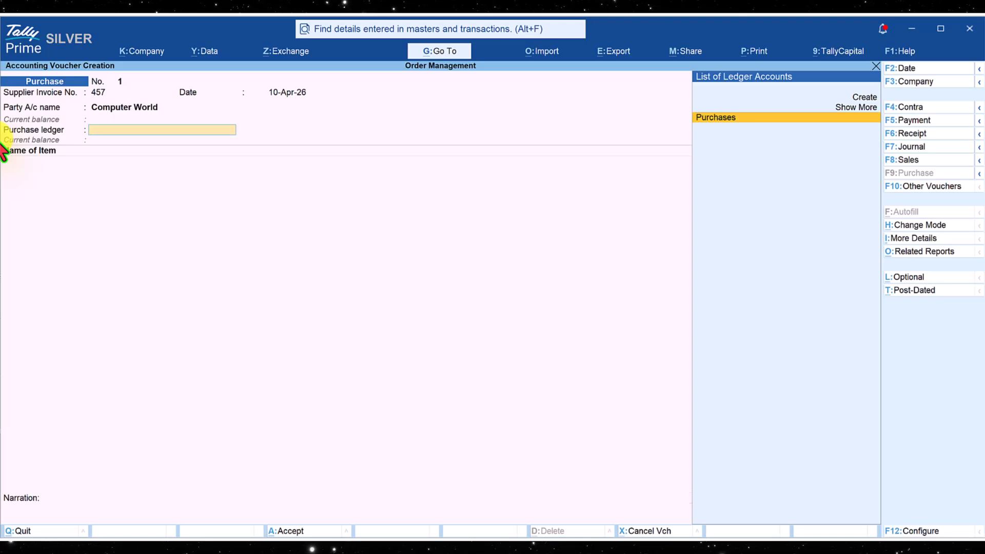
Configure the purchase voucher to provide supplier details, receipt note, order and import details, and order details.
{"action": "key", "text": "F12"}
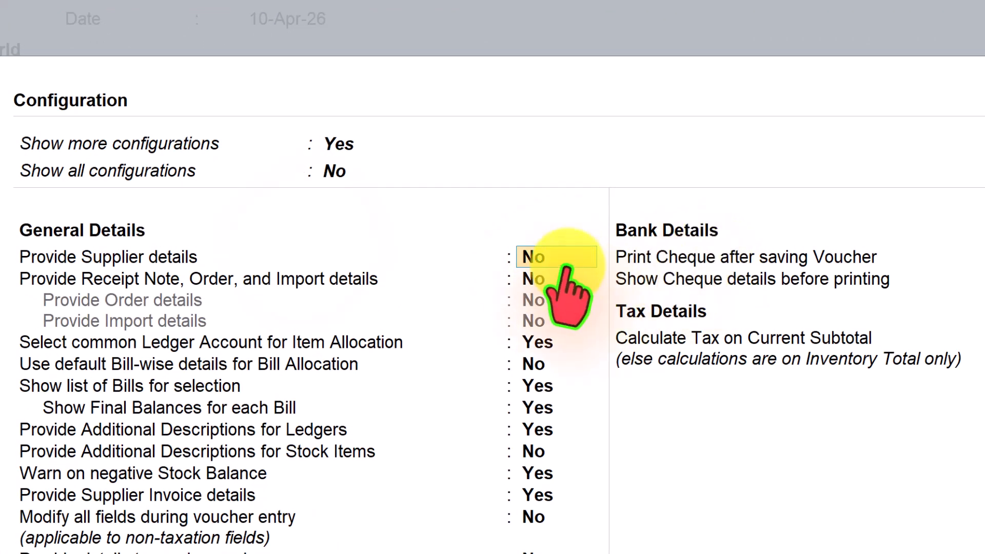
{"action": "left_click", "coordinate": [566, 268]}
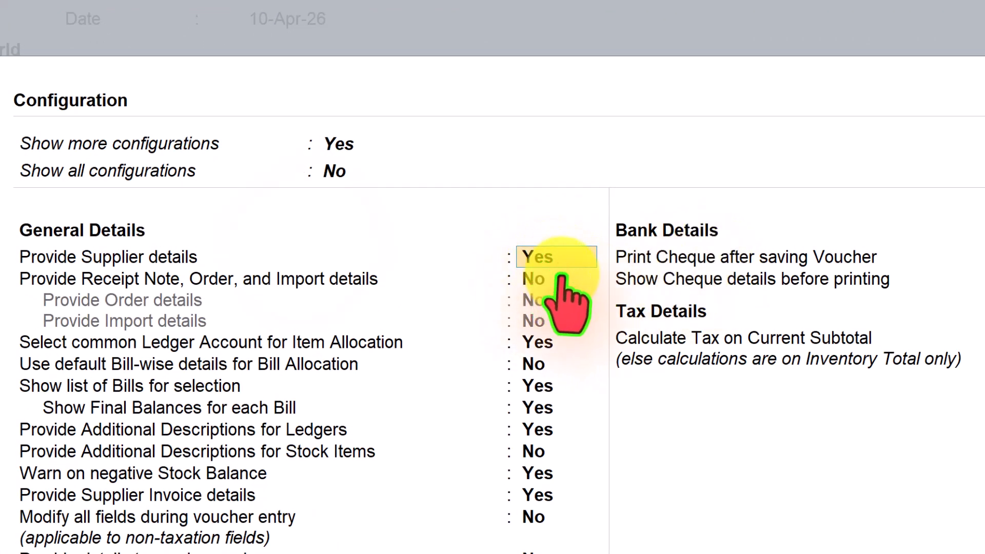
{"action": "left_click", "coordinate": [531, 279]}
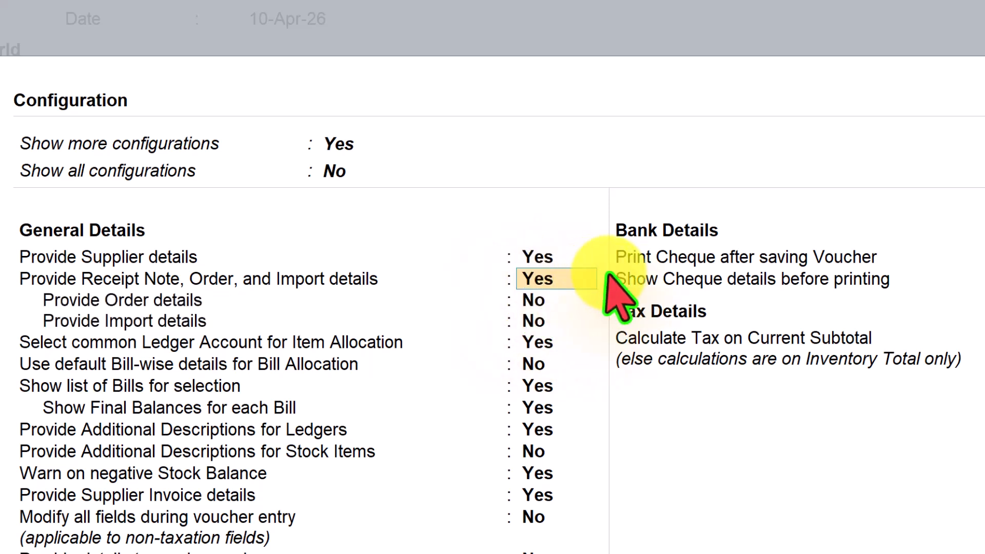
{"action": "left_click", "coordinate": [534, 297]}
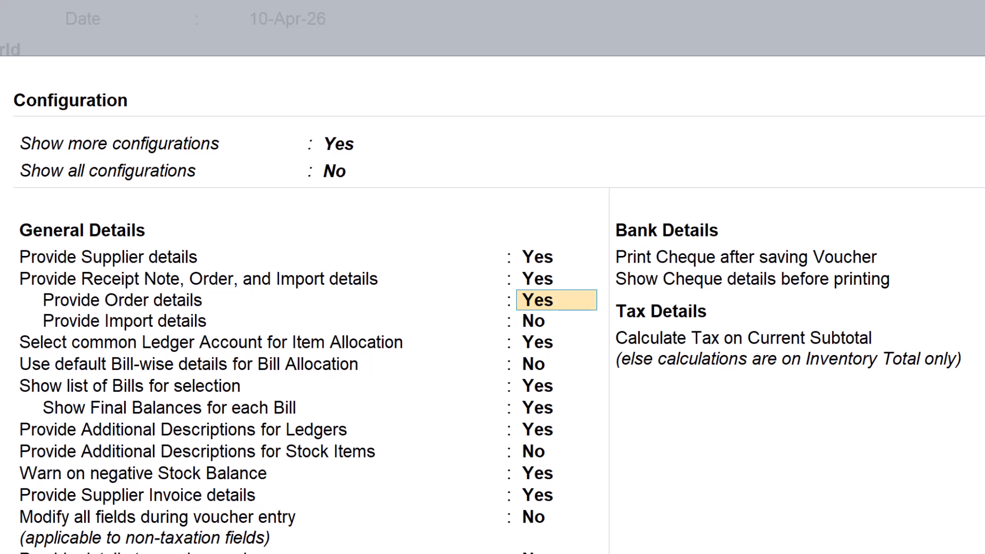
{"action": "key", "text": "ctrl+a"}
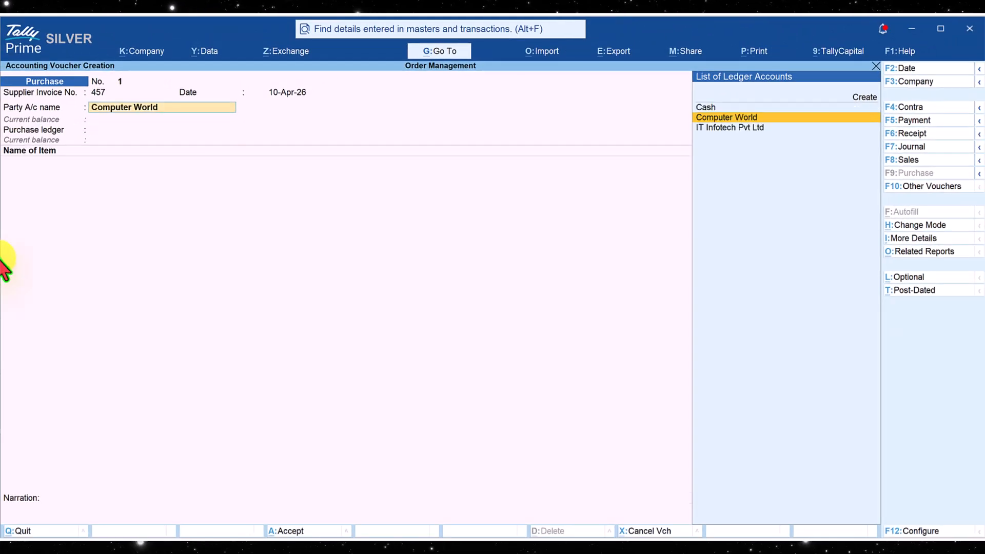
Link the purchase voucher to Computer World's pending purchase order of 1-Apr-26 and accept the party details.
{"action": "key", "text": "Return"}
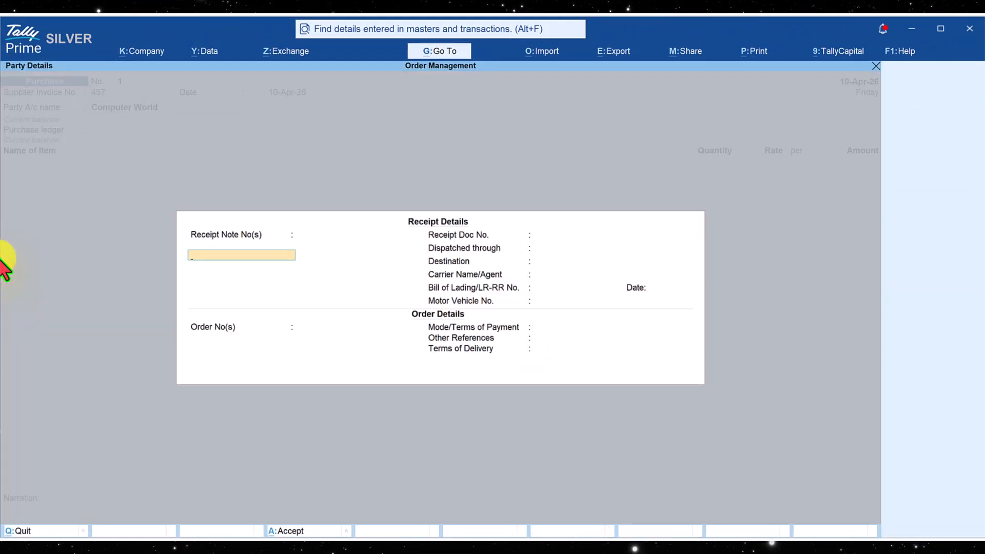
{"action": "left_click", "coordinate": [310, 326]}
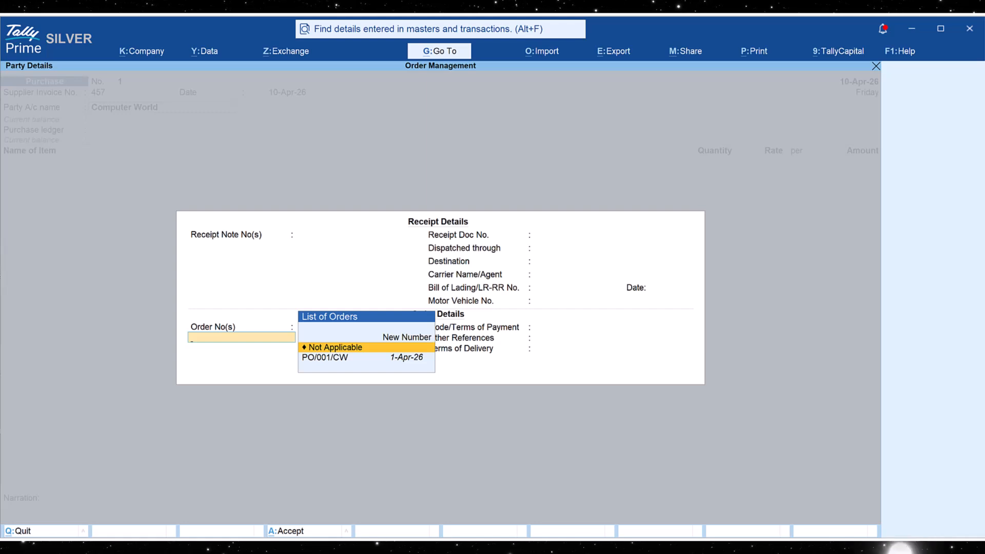
{"action": "left_click", "coordinate": [325, 357]}
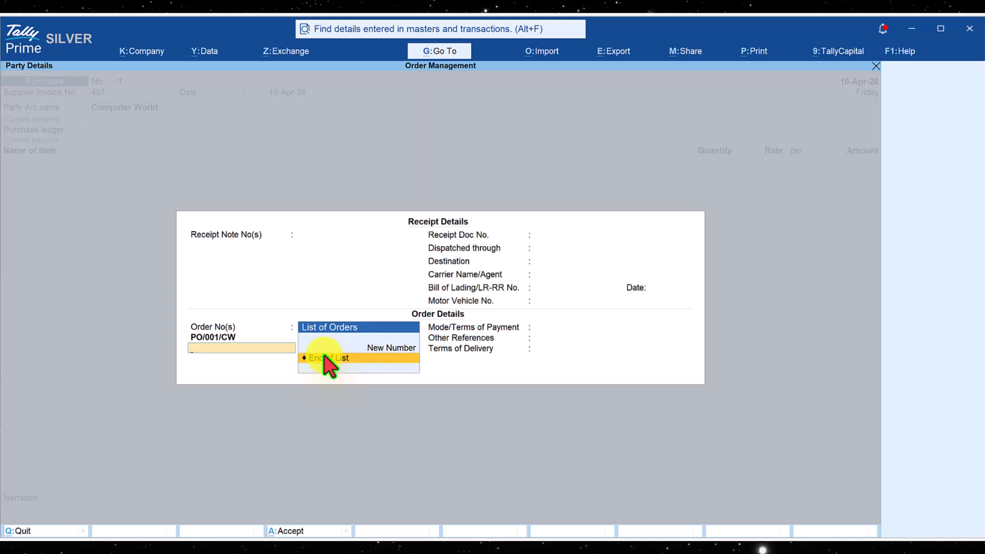
{"action": "left_click", "coordinate": [329, 357]}
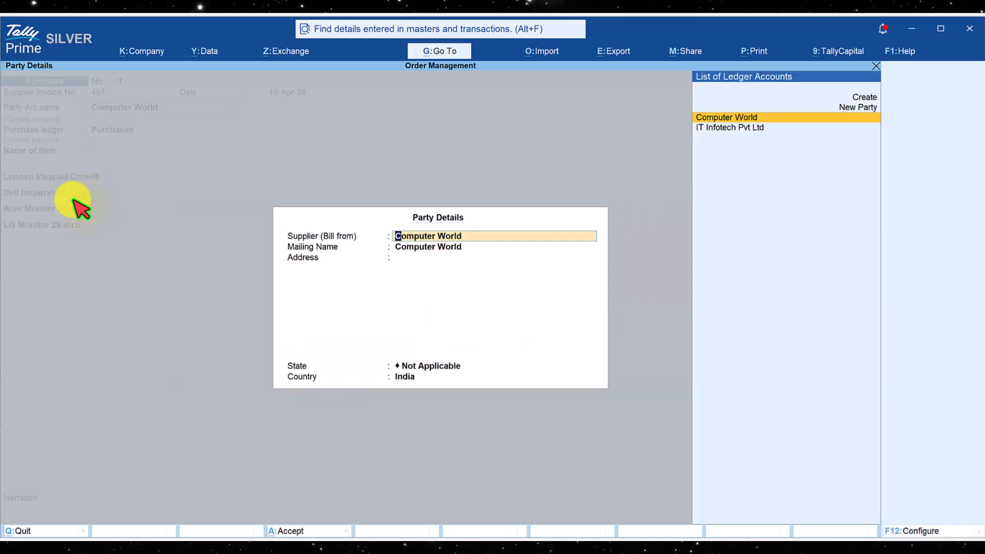
{"action": "key", "text": "ctrl+a"}
{"action": "key", "text": "Return"}
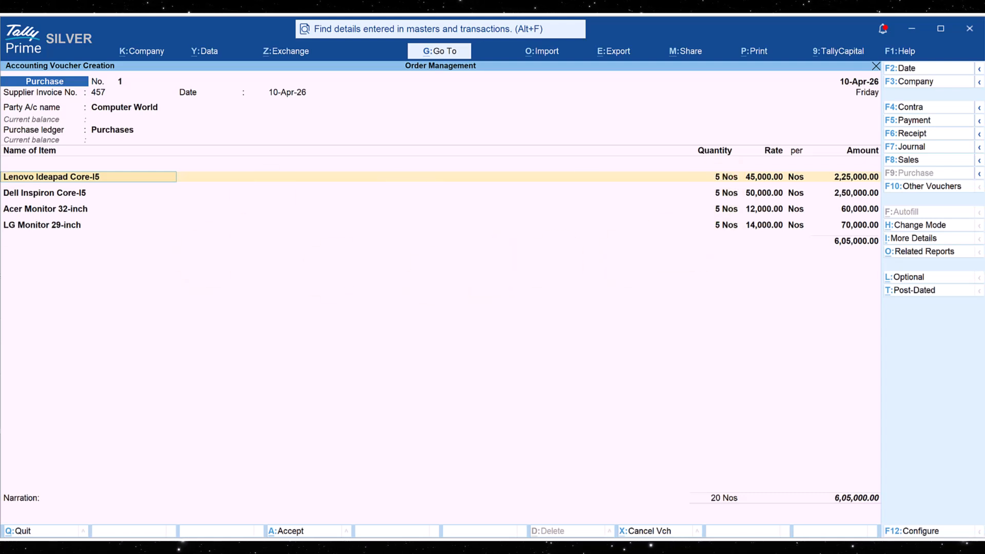
Set the Lenovo Ideapad Core-I5 quantity to 4 Nos in its item allocation against the linked purchase order.
{"action": "key", "text": "Return"}
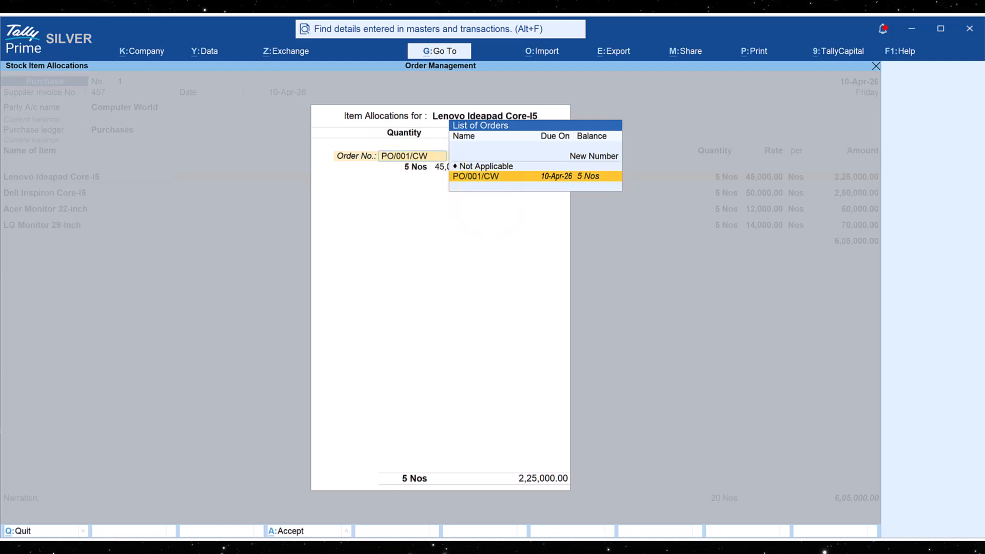
{"action": "left_click", "coordinate": [480, 176]}
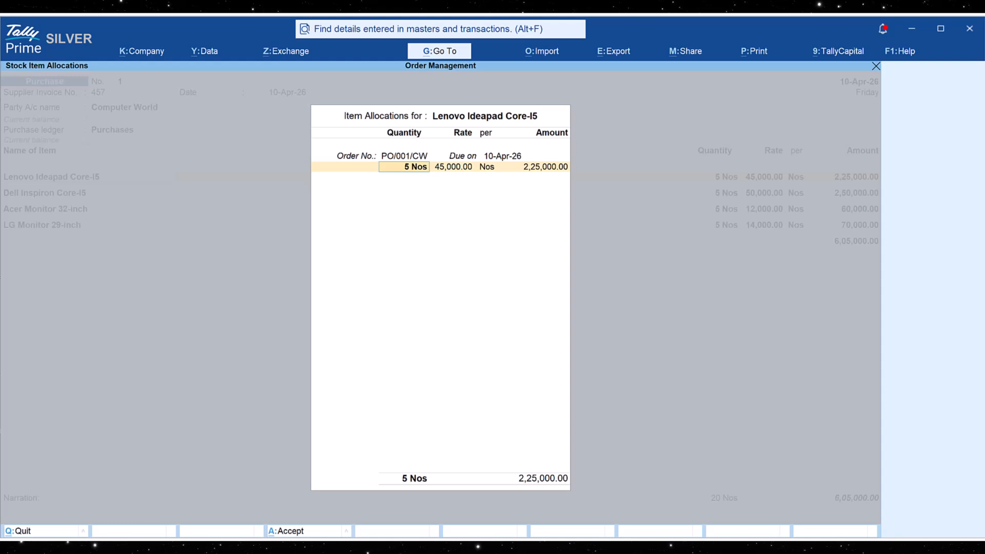
{"action": "type", "text": "4"}
{"action": "key", "text": "Return"}
{"action": "key", "text": "Return"}
{"action": "key", "text": "Return"}
{"action": "key", "text": "Return"}
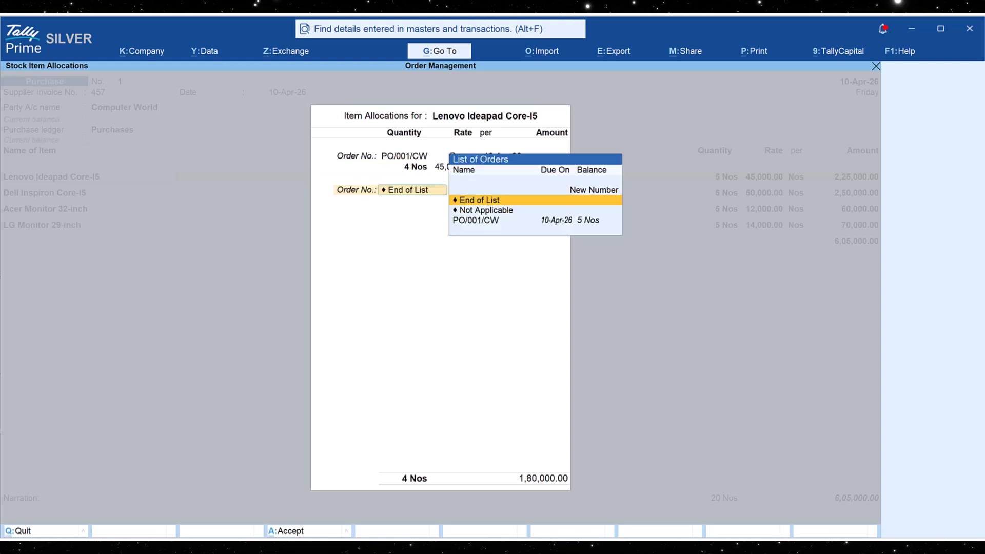
{"action": "key", "text": "Return"}
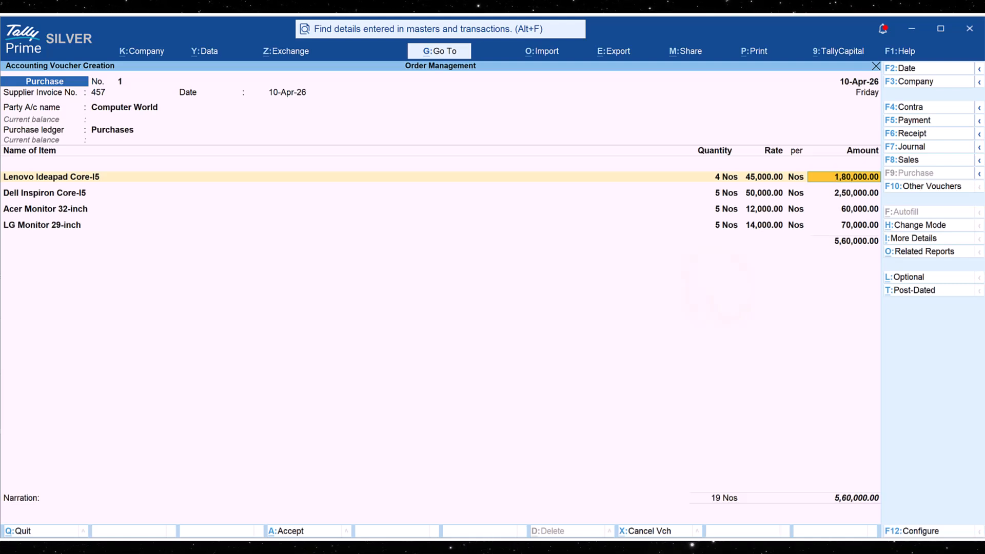
Save the purchase voucher and return to the Gateway of Tally.
{"action": "key", "text": "ctrl"}
{"action": "key", "text": "ctrl+a"}
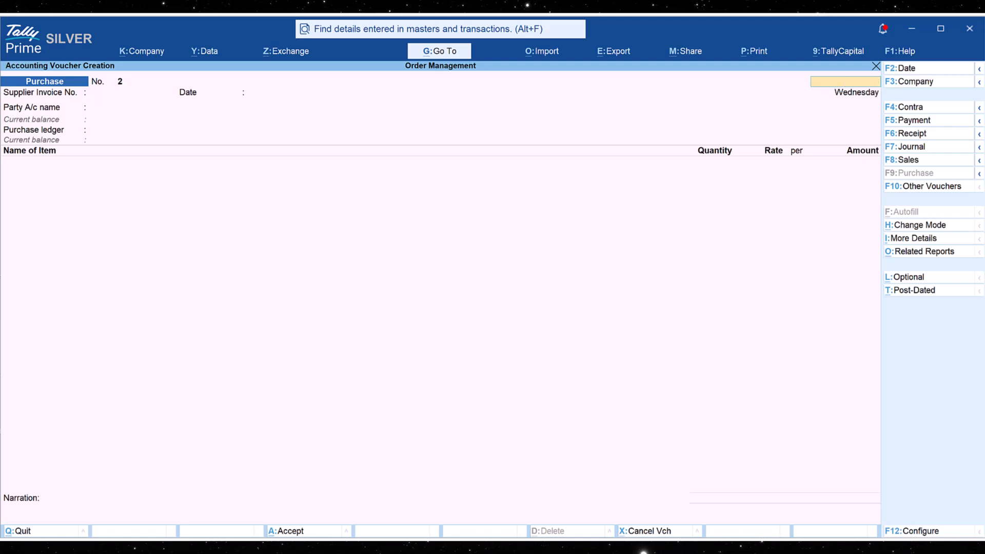
{"action": "key", "text": "Escape"}
{"action": "key", "text": "Return"}
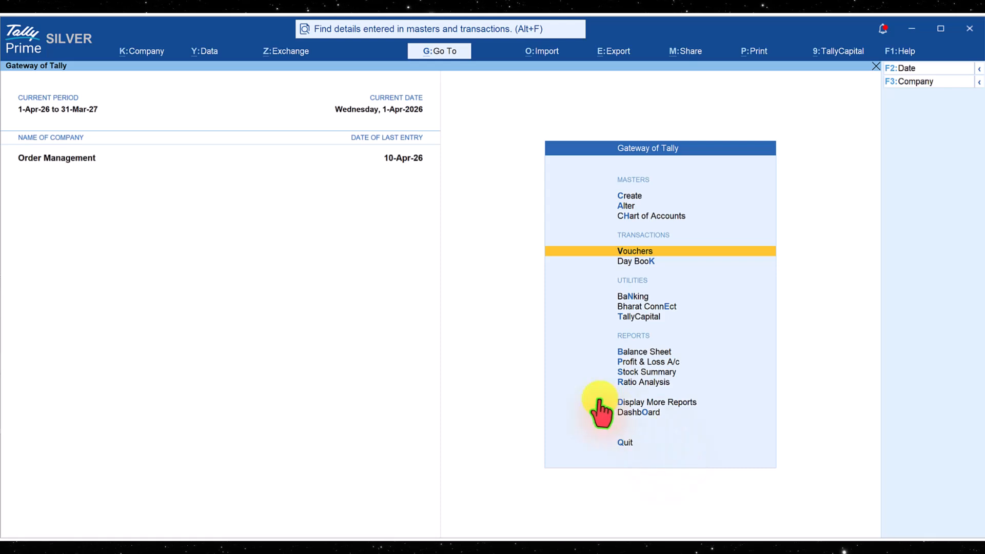
View the purchase order outstandings for all orders and expand the Lenovo Ideapad Core-I5 line to its voucher details.
{"action": "left_click", "coordinate": [623, 404]}
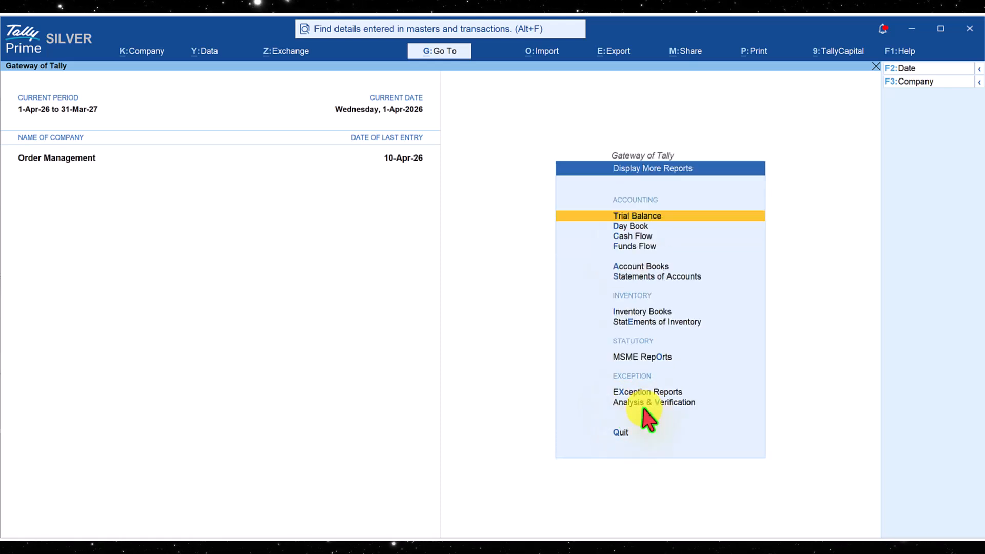
{"action": "left_click", "coordinate": [631, 322]}
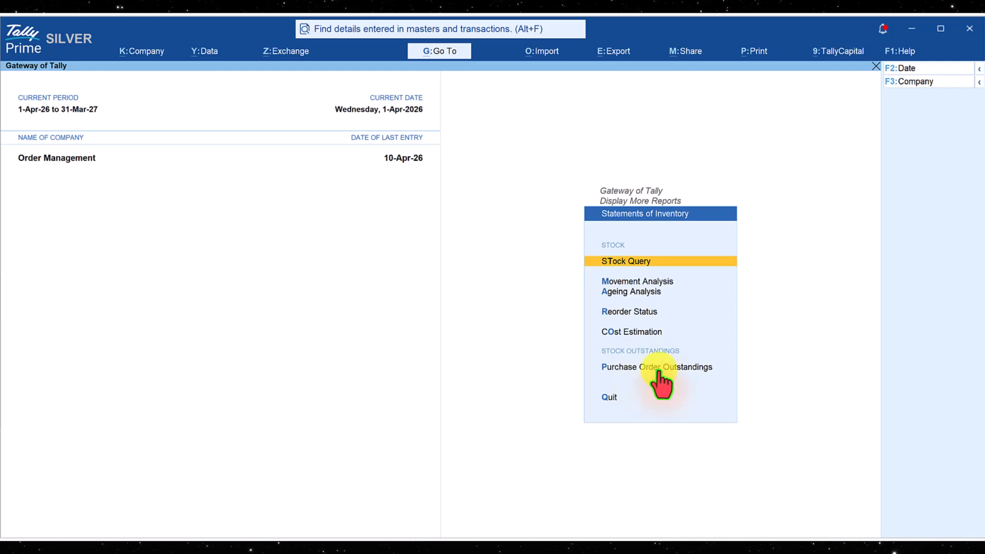
{"action": "left_click", "coordinate": [606, 367]}
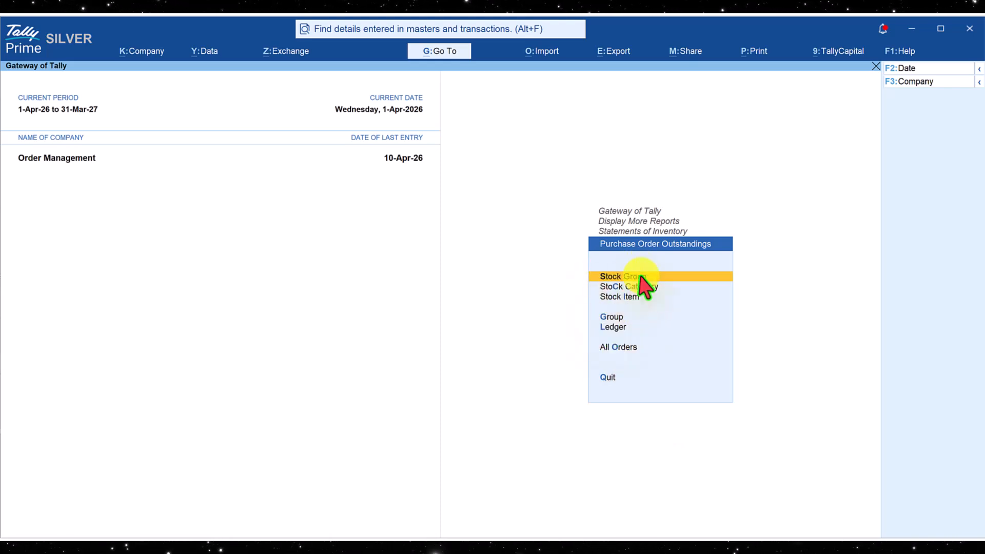
{"action": "left_click", "coordinate": [634, 347]}
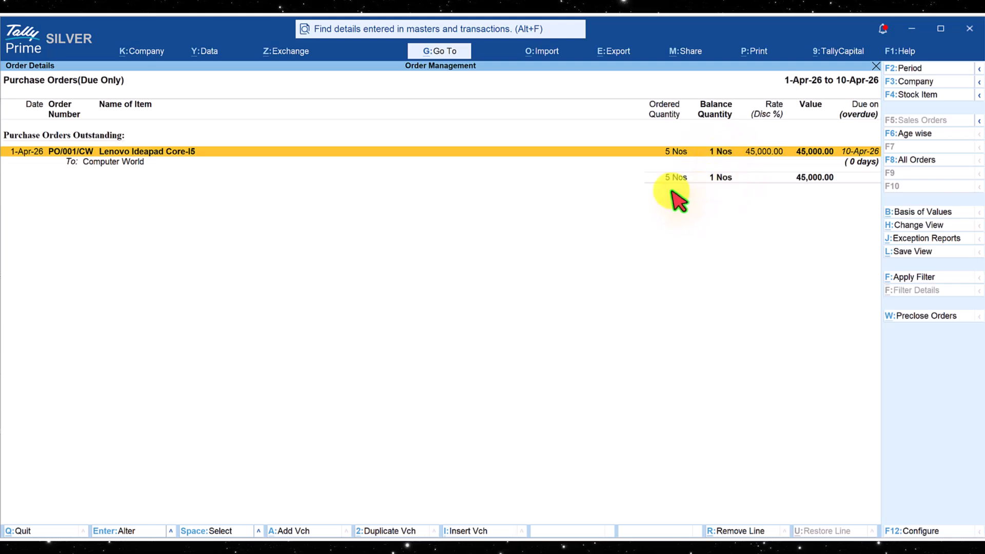
{"action": "key", "text": "shift+Return"}
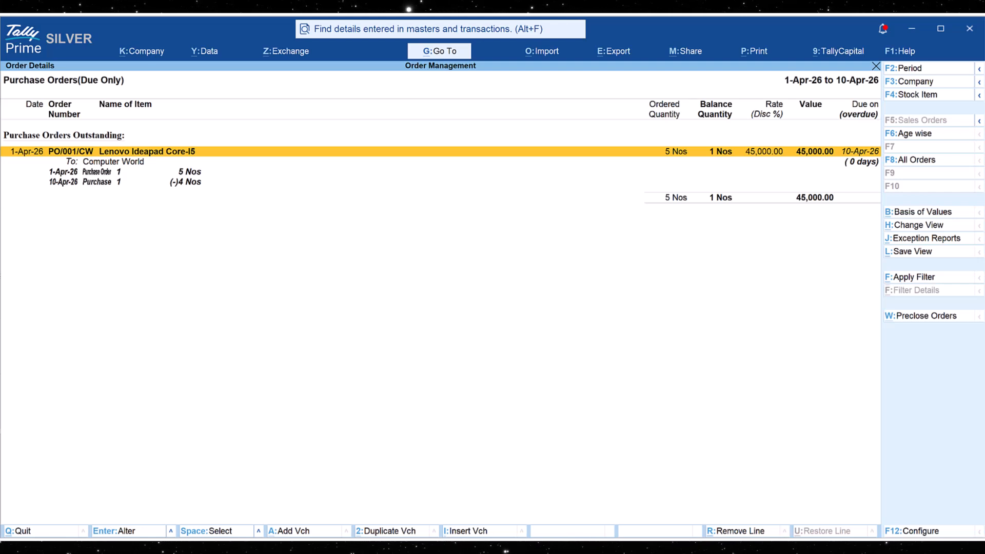
From voucher entry, show the inactive voucher types and activate Sales Order for a new sales order.
{"action": "key", "text": "alt+a"}
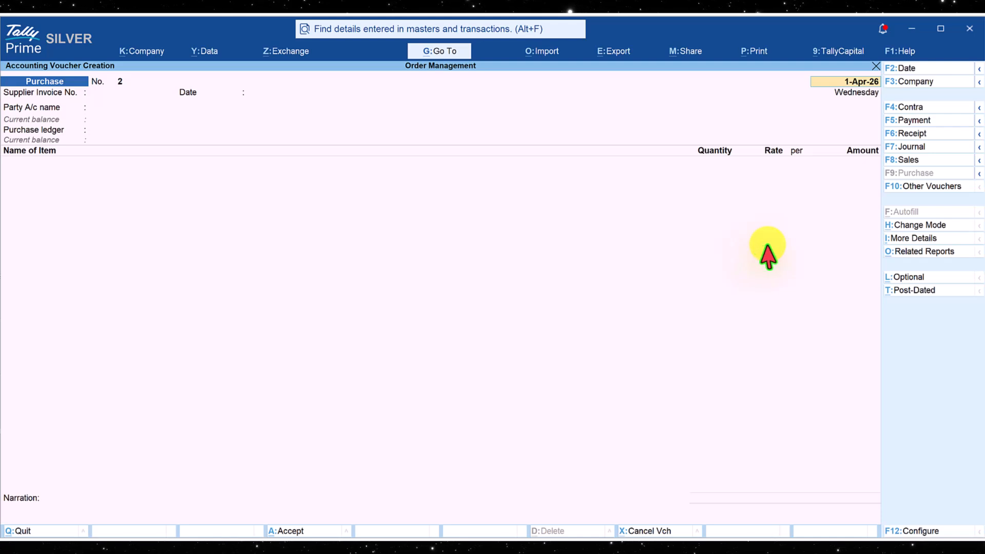
{"action": "left_click", "coordinate": [929, 186]}
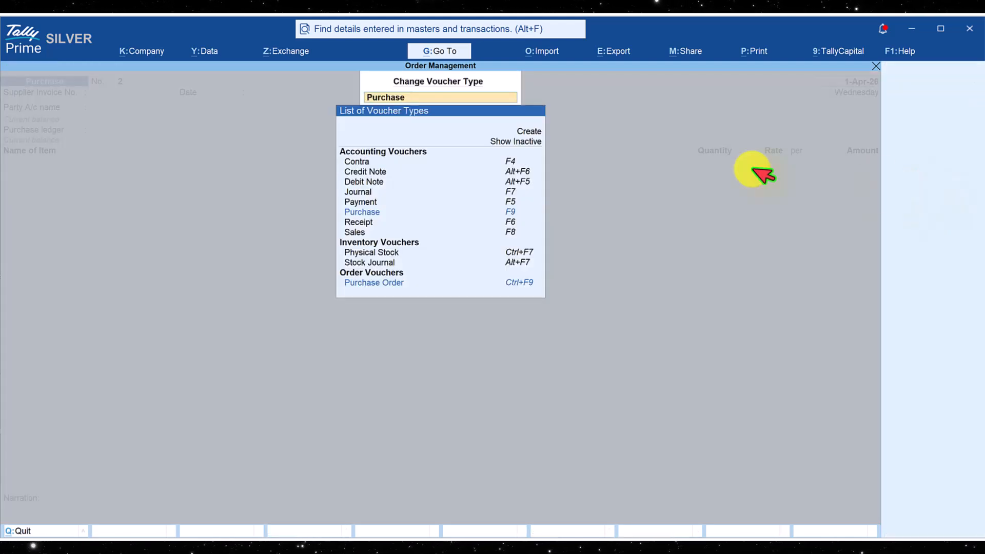
{"action": "left_click", "coordinate": [528, 134]}
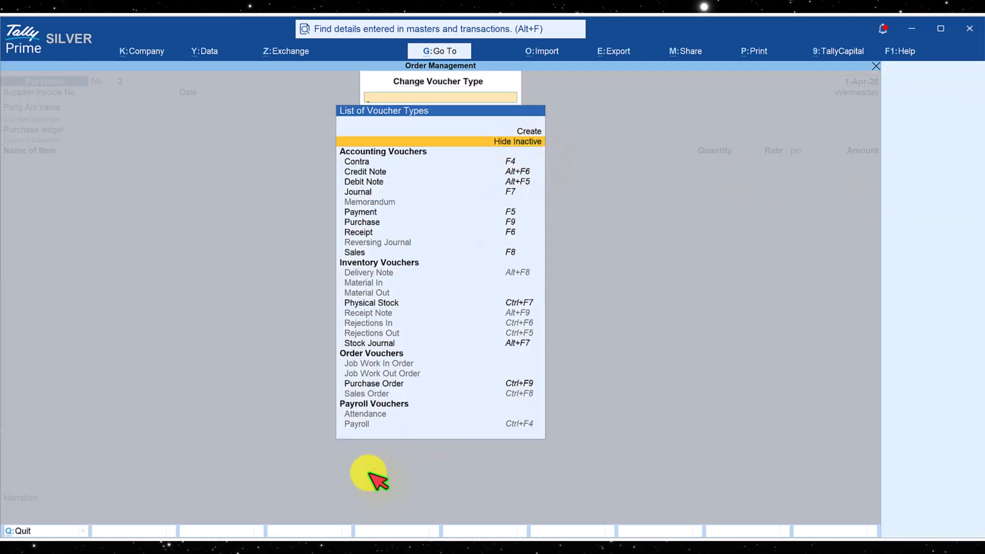
{"action": "left_click", "coordinate": [378, 394]}
{"action": "key", "text": "y"}
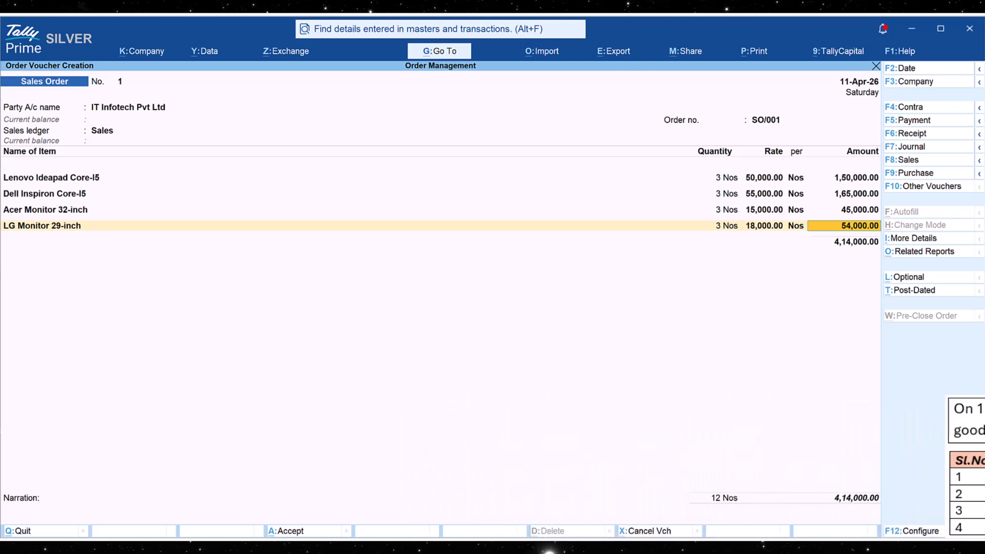
Save the completed sales order for IT Infotech Pvt Ltd dated 11-Apr-26.
{"action": "key", "text": "ctrl+a"}
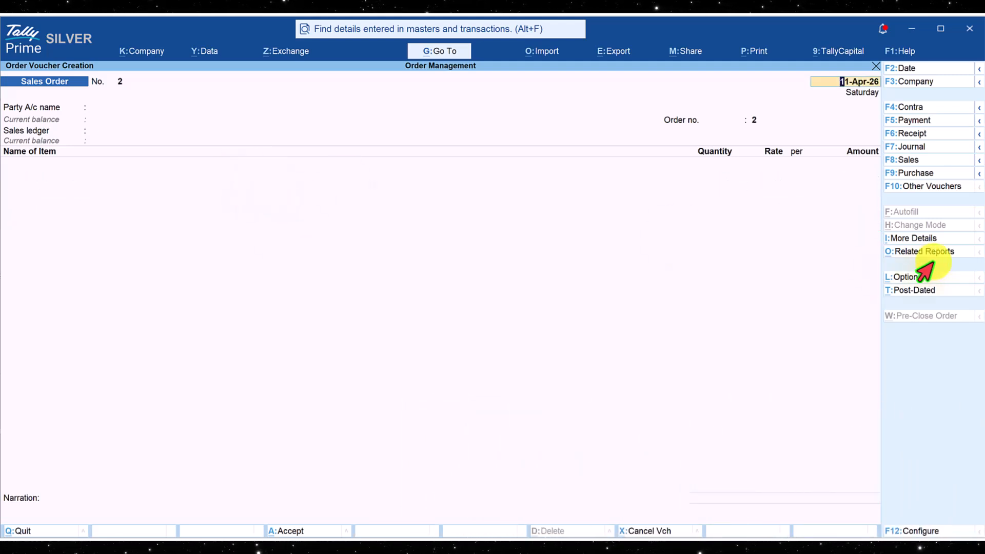
Start a sales voucher dated 15-Apr-26 with IT Infotech Pvt Ltd as the party.
{"action": "left_click", "coordinate": [916, 158]}
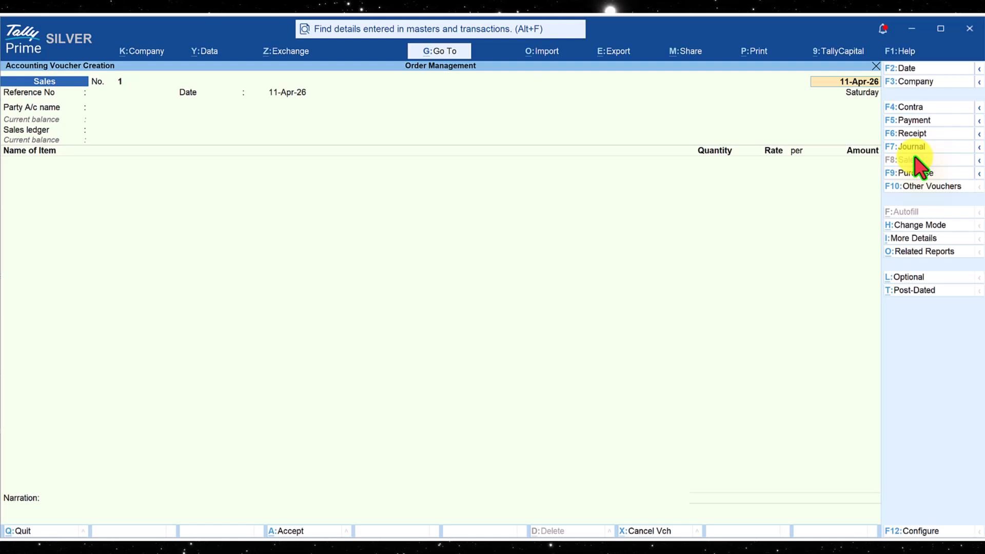
{"action": "key", "text": "F2"}
{"action": "type", "text": "15"}
{"action": "key", "text": "Return"}
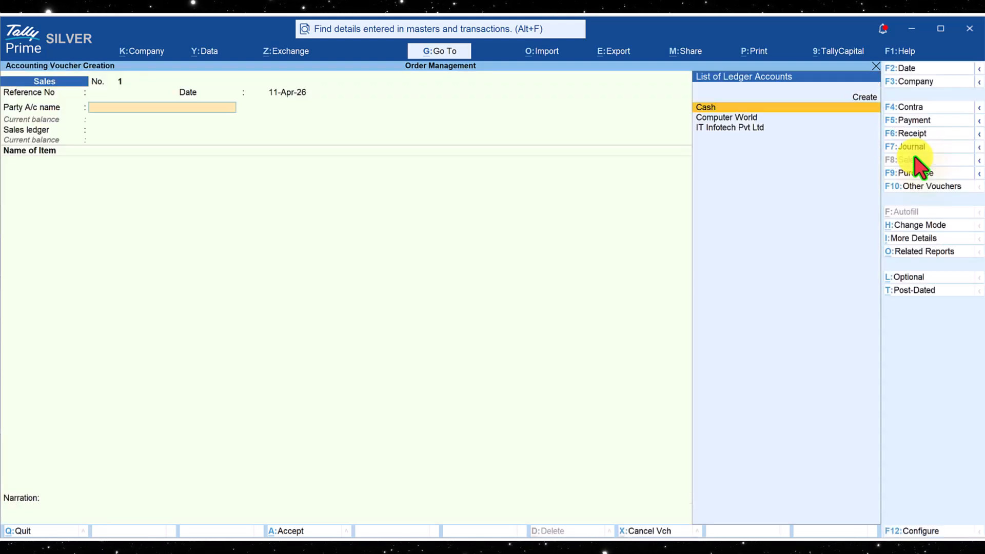
{"action": "key", "text": "Down"}
{"action": "key", "text": "Down"}
{"action": "key", "text": "Return"}
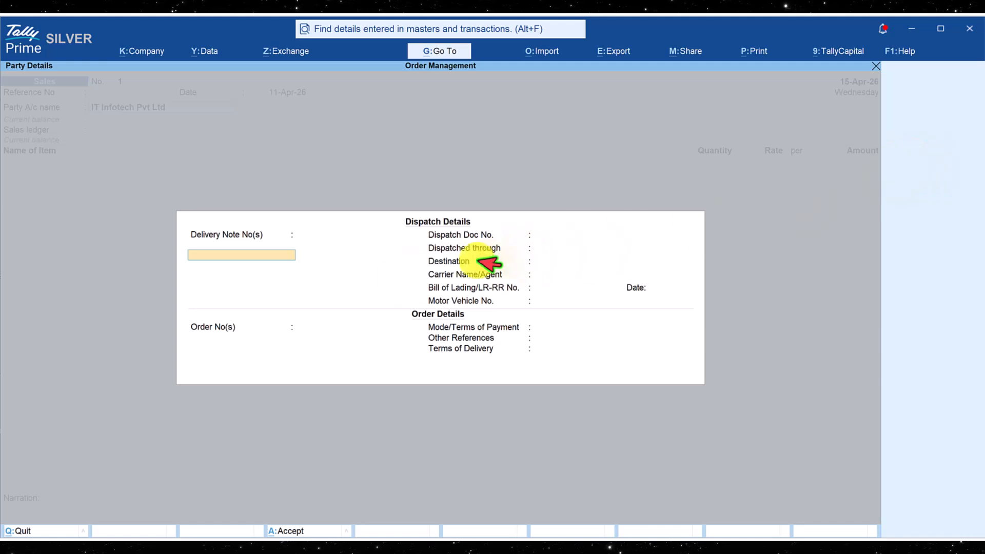
Link the sales voucher to the party's pending sales order dated 11-Apr-26 and accept the party details.
{"action": "left_click", "coordinate": [298, 334]}
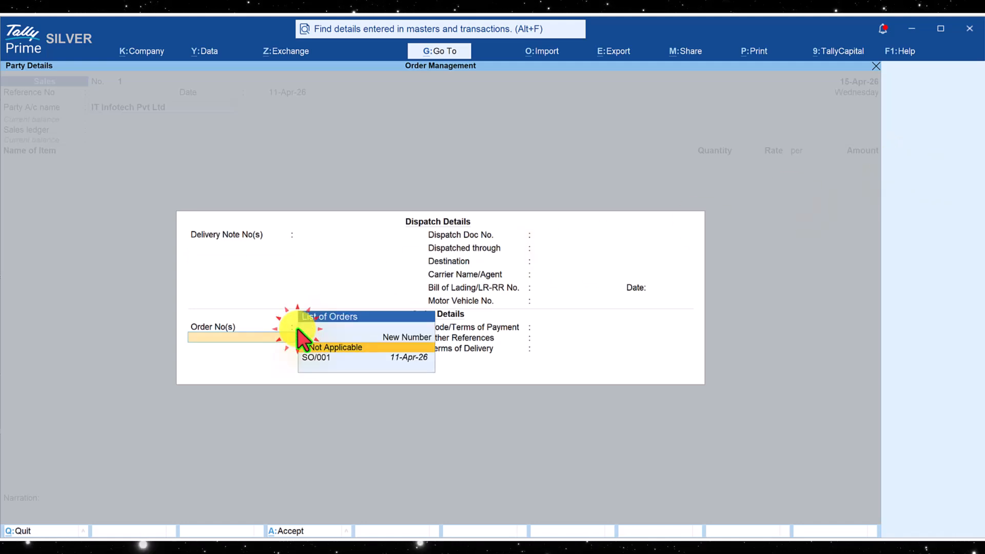
{"action": "left_click", "coordinate": [355, 357]}
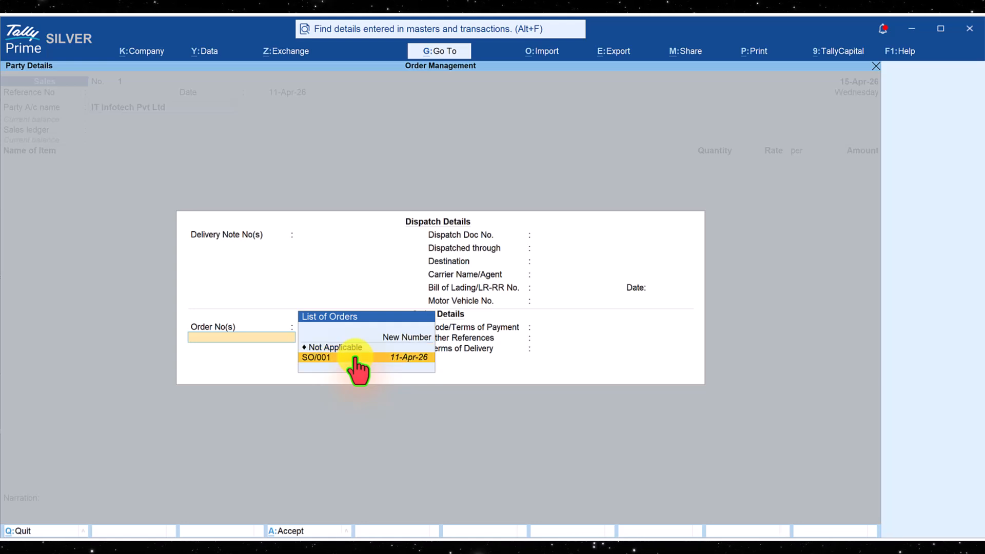
{"action": "left_click", "coordinate": [355, 358]}
{"action": "key", "text": "Return"}
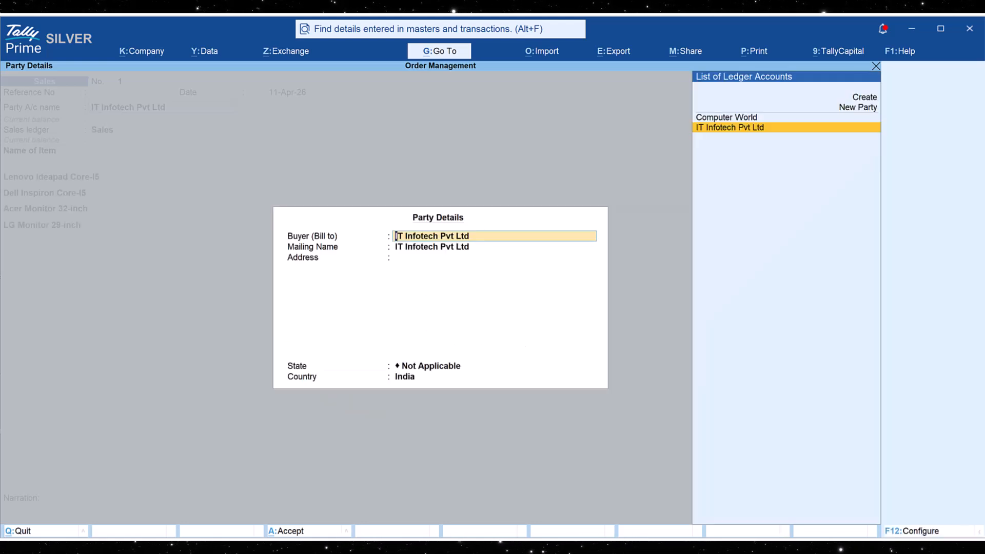
{"action": "key", "text": "ctrl+a"}
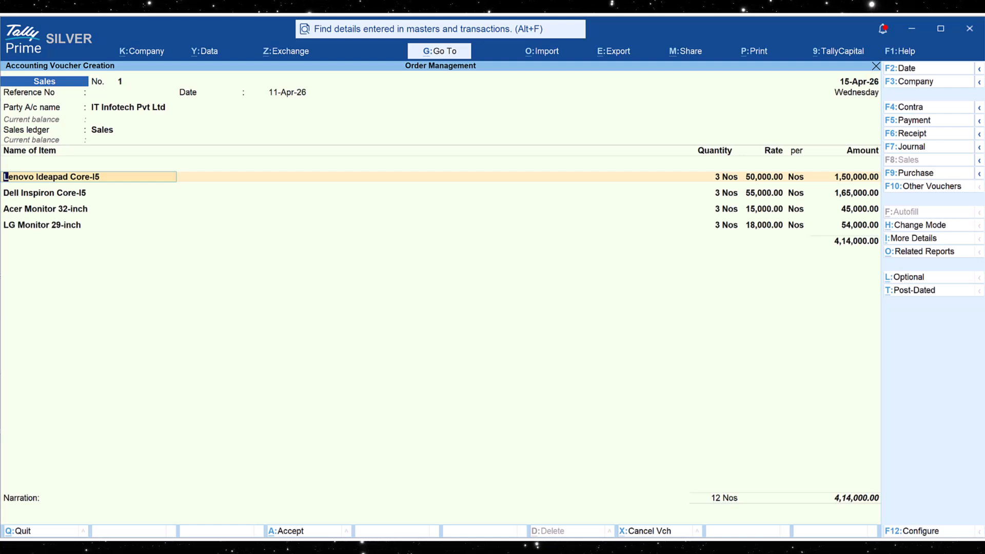
Set the Lenovo Ideapad Core-I5 allocation to 2 Nos and save the sales voucher.
{"action": "key", "text": "Return"}
{"action": "key", "text": "Return"}
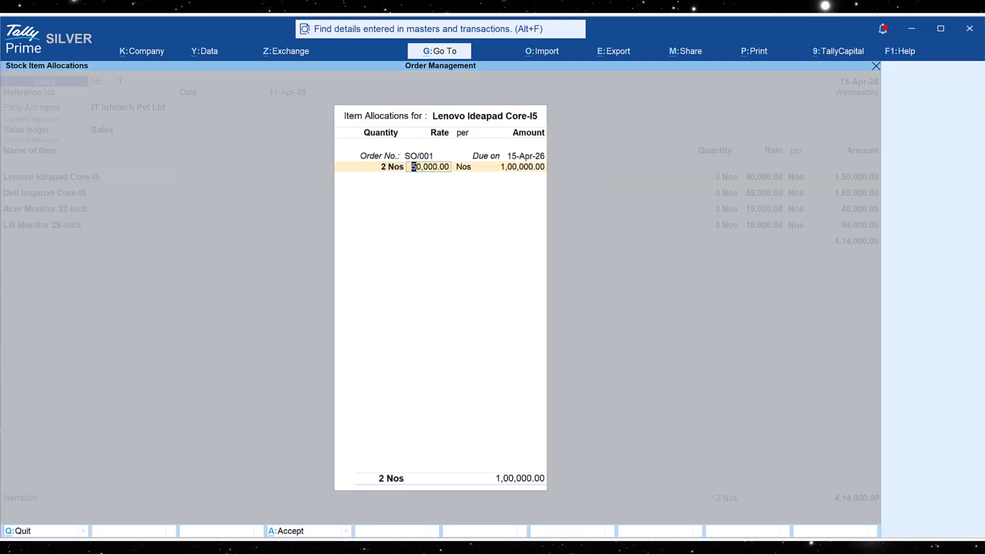
{"action": "key", "text": "Return"}
{"action": "key", "text": "Return"}
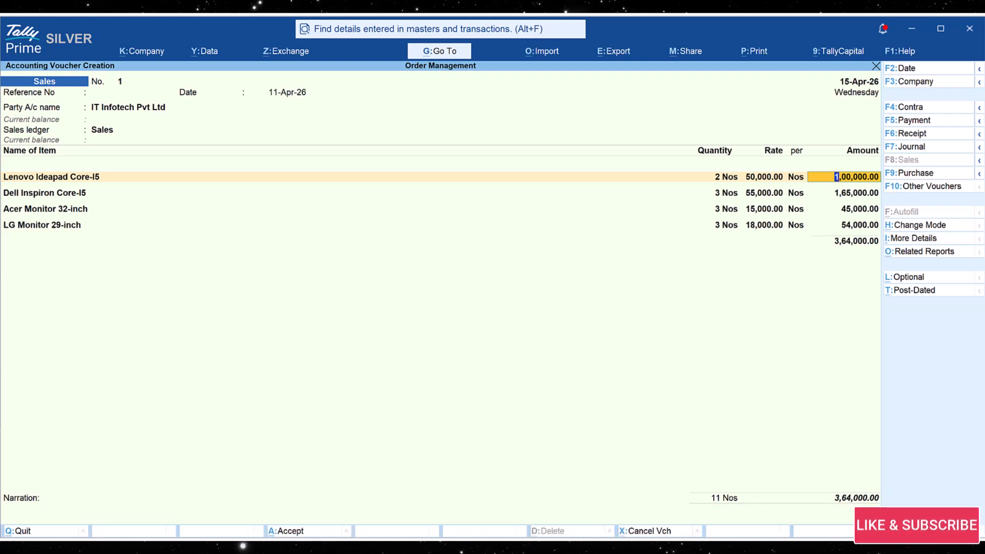
{"action": "key", "text": "ctrl+a"}
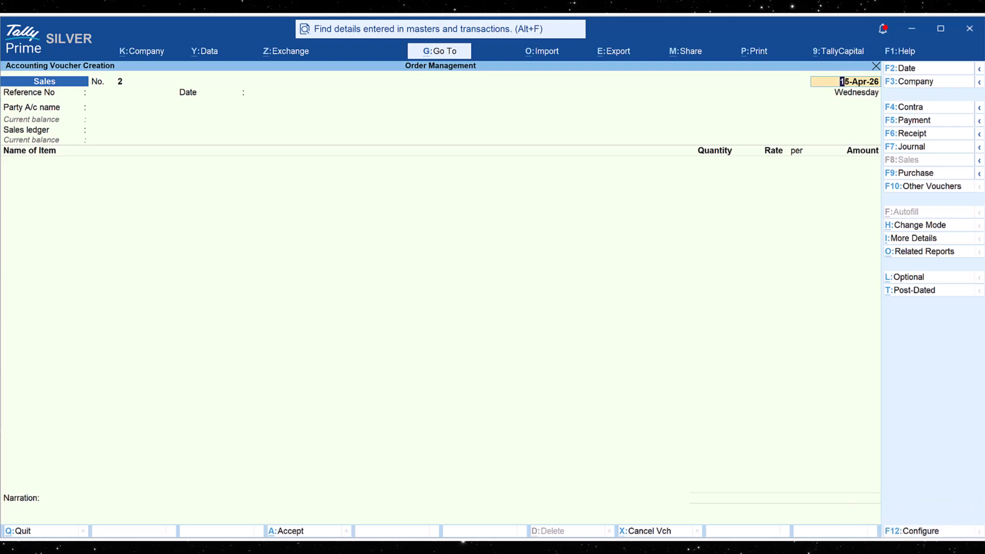
View the Sales Orders (Due Only) report, then switch it to the due purchase orders.
{"action": "left_click", "coordinate": [444, 52]}
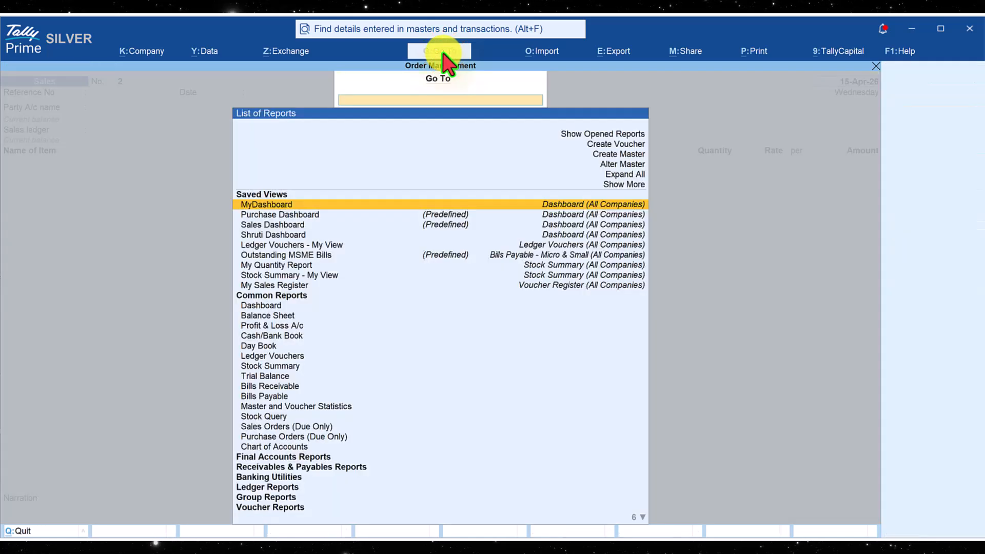
{"action": "type", "text": "Sales o"}
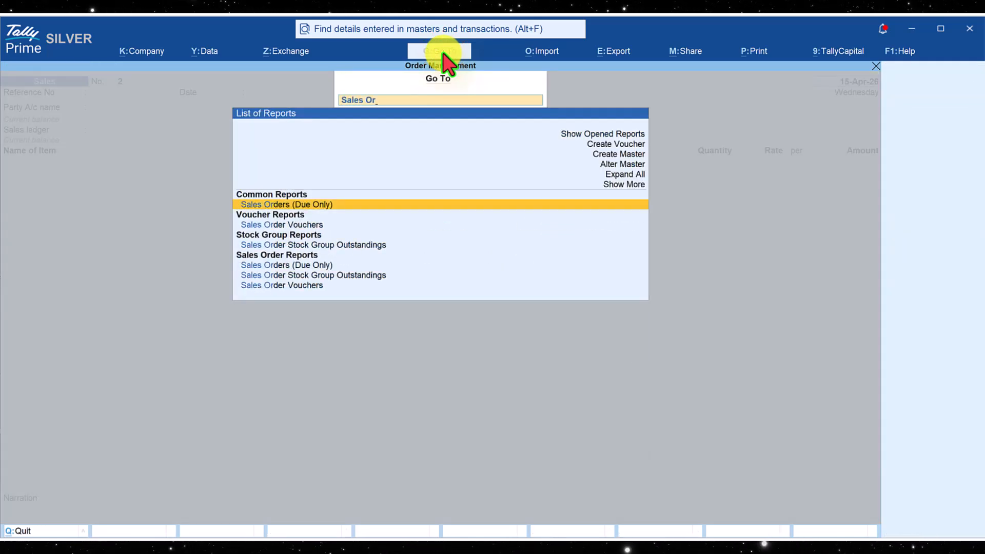
{"action": "key", "text": "Return"}
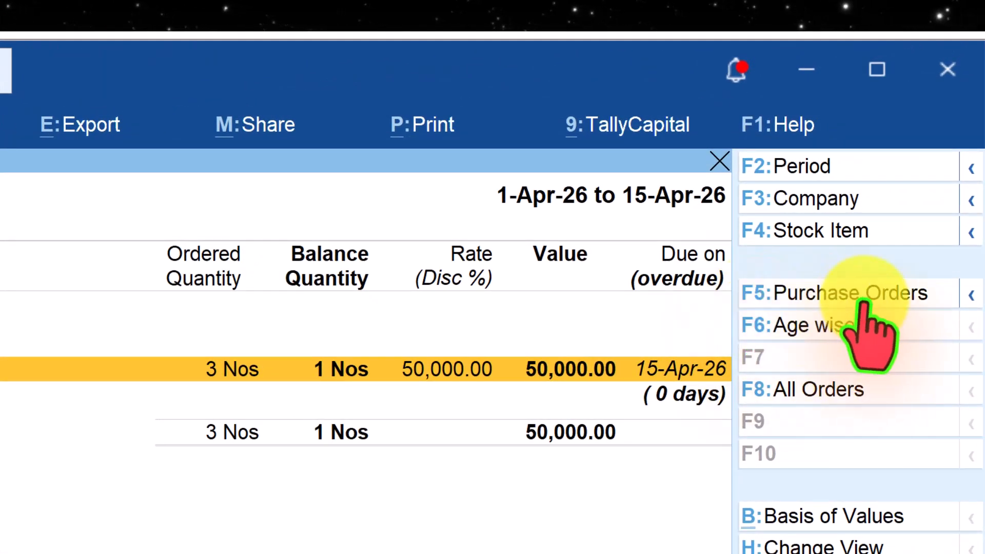
{"action": "left_click", "coordinate": [860, 294]}
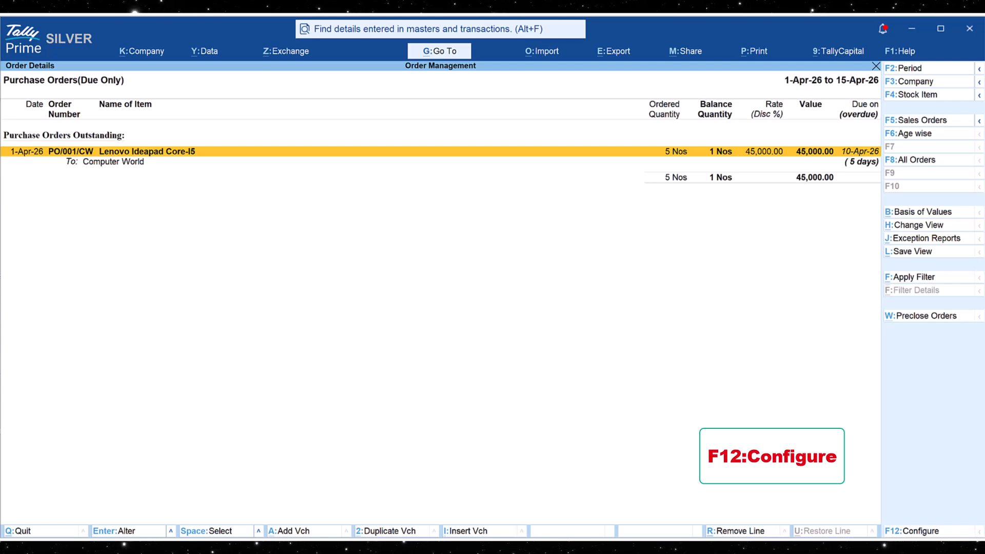
Configure the purchase orders report to also show outstanding sales orders.
{"action": "key", "text": "F12"}
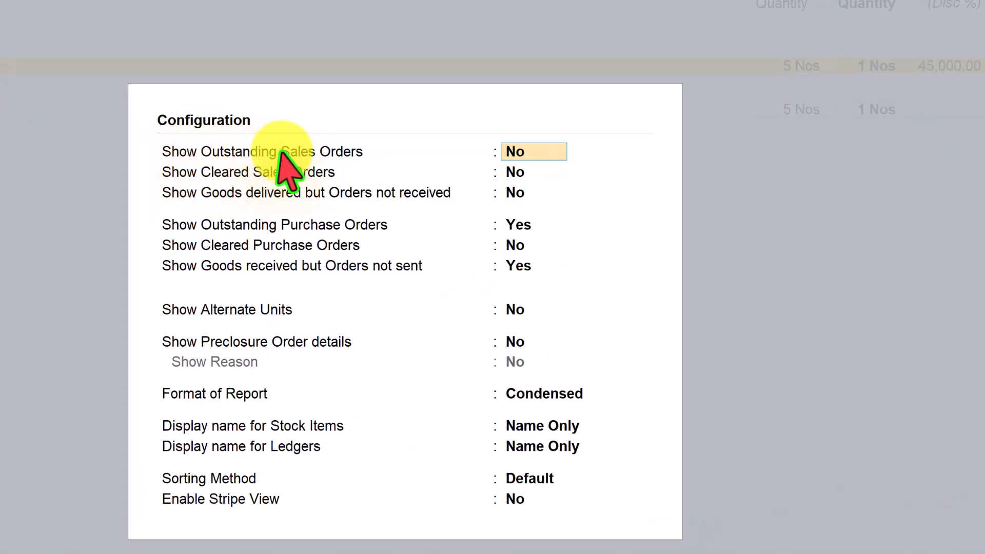
{"action": "key", "text": "y"}
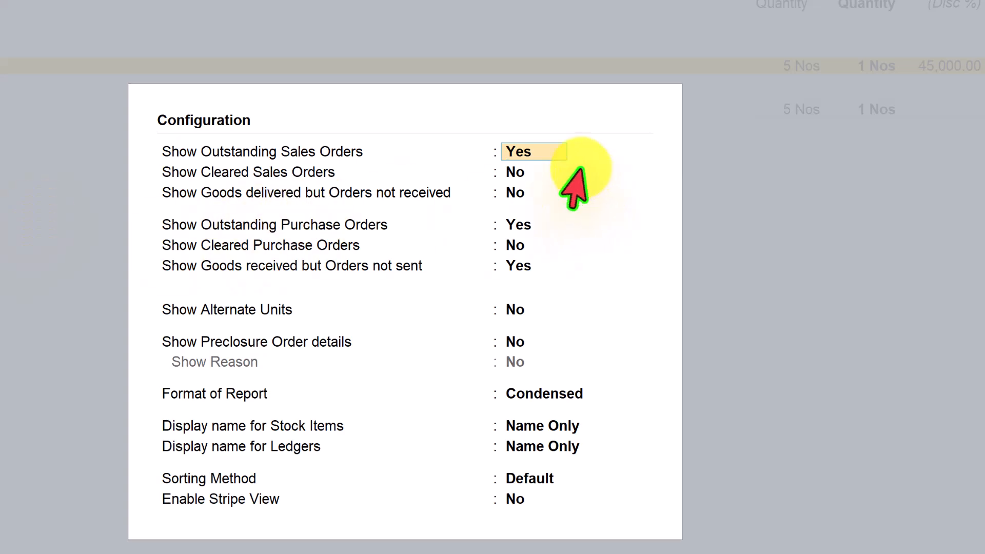
{"action": "key", "text": "ctrl+a"}
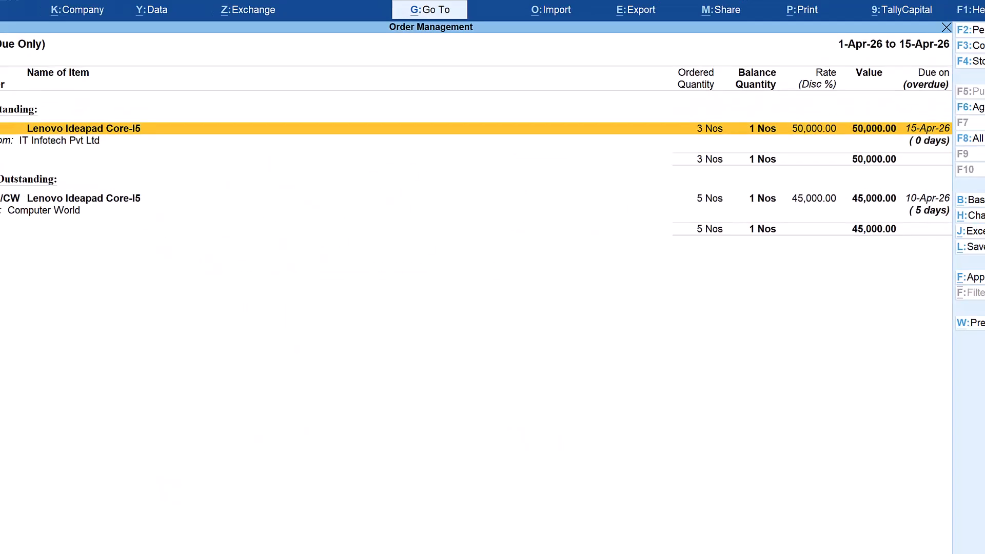